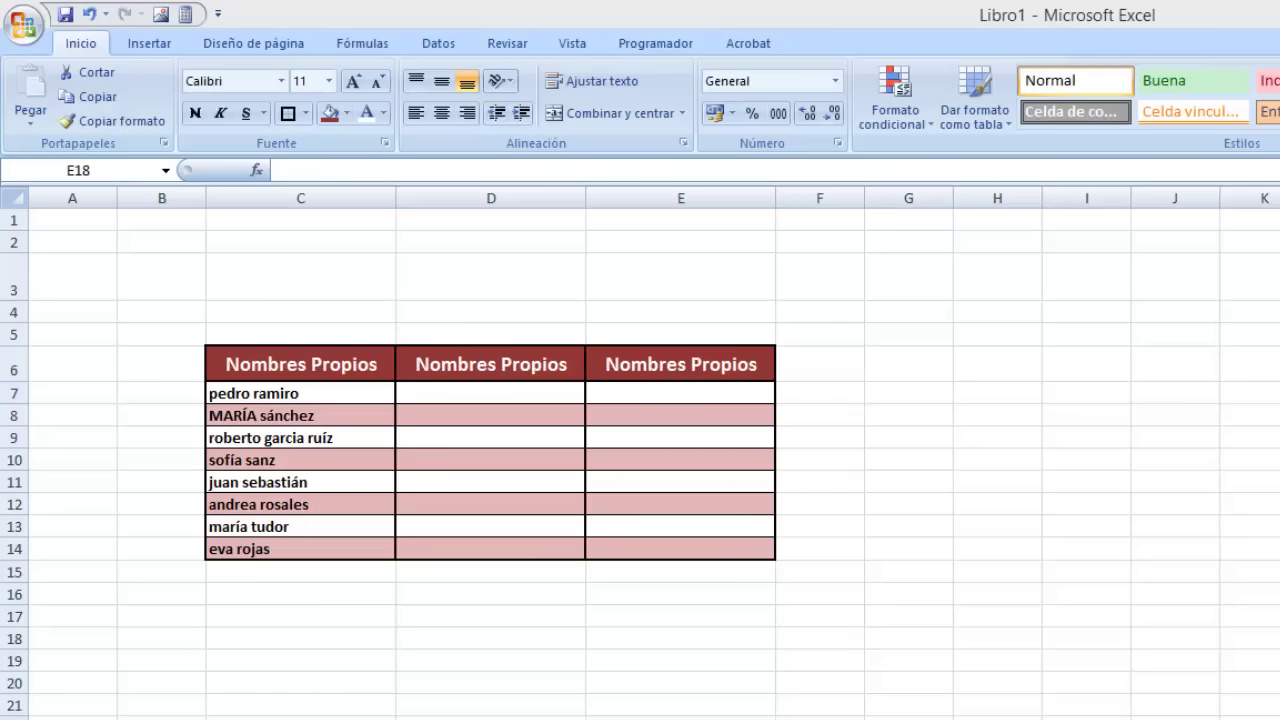
# Enter =NOMPROPIO(C7) in D7 so it shows 'Pedro Ramiro'.
pyautogui.click(271, 394)
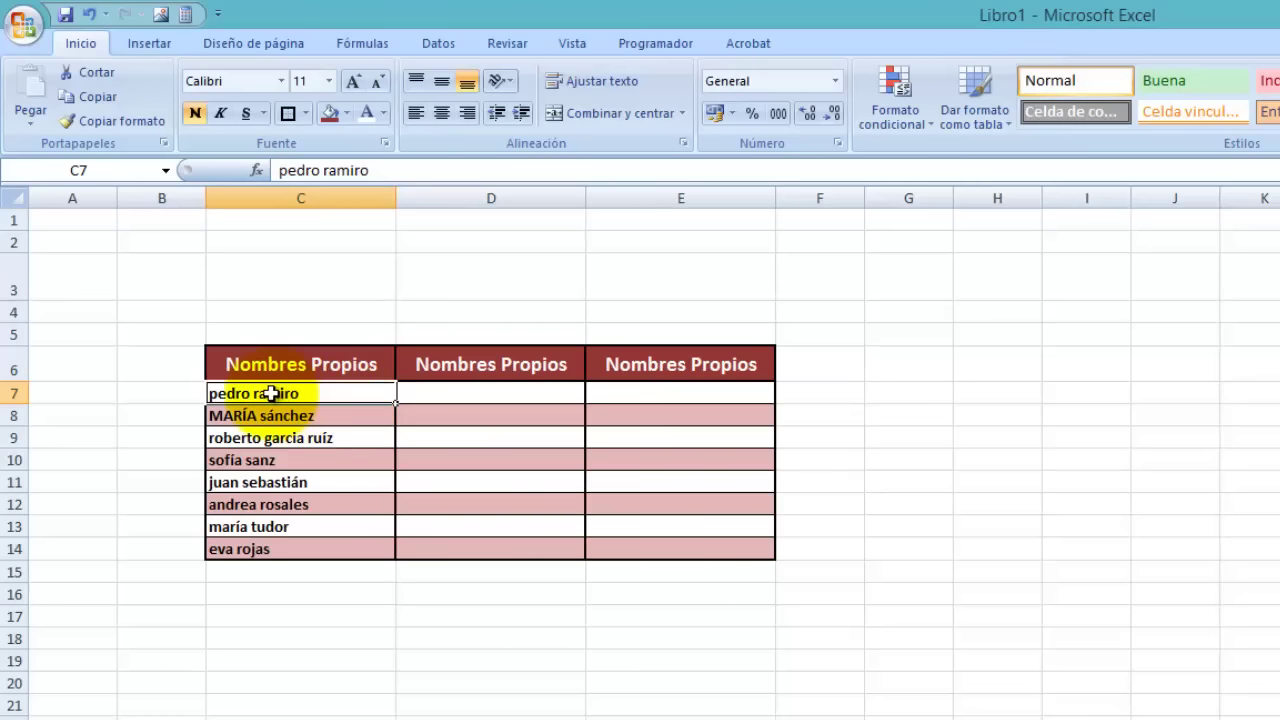
pyautogui.click(477, 393)
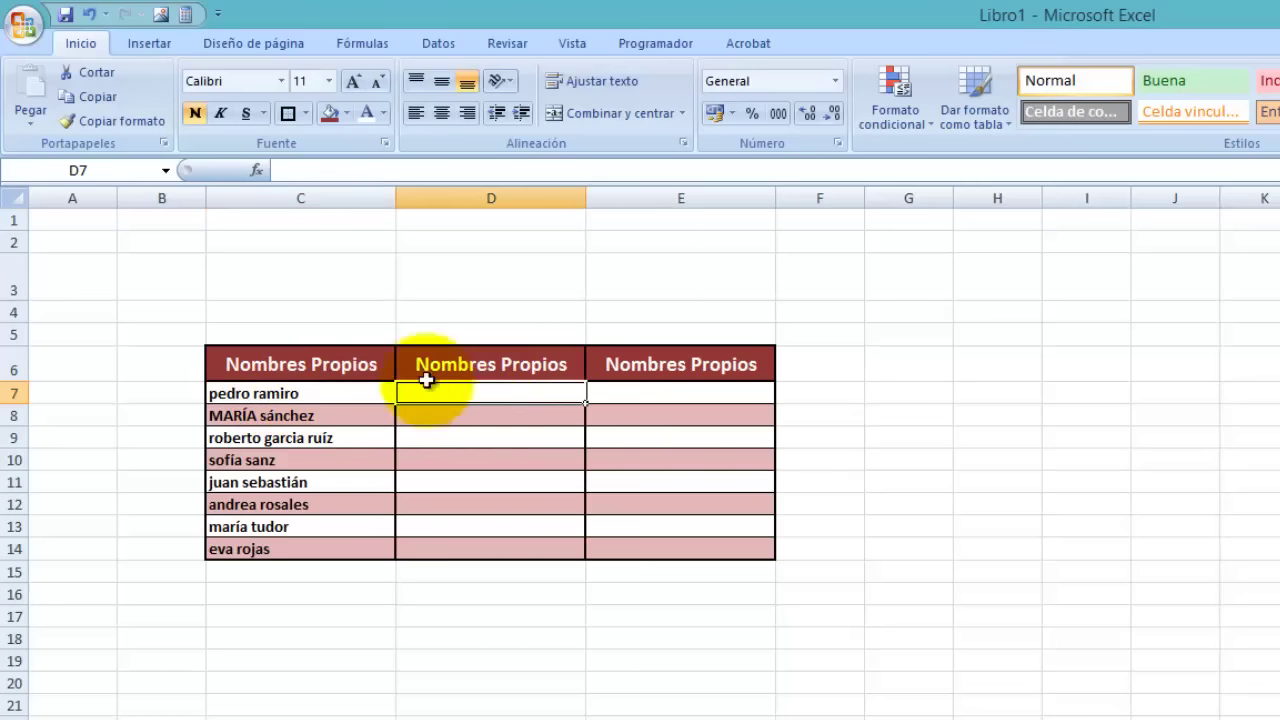
pyautogui.click(326, 168)
pyautogui.write('=')
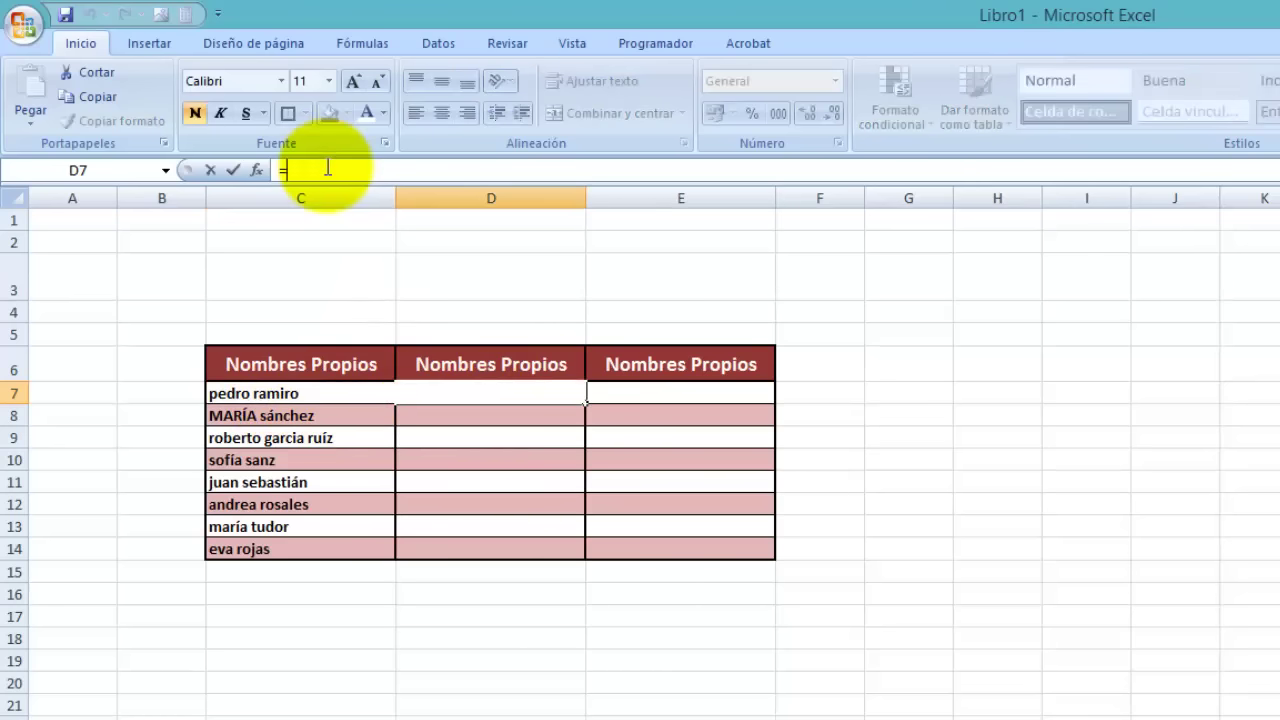
pyautogui.write('nomb')
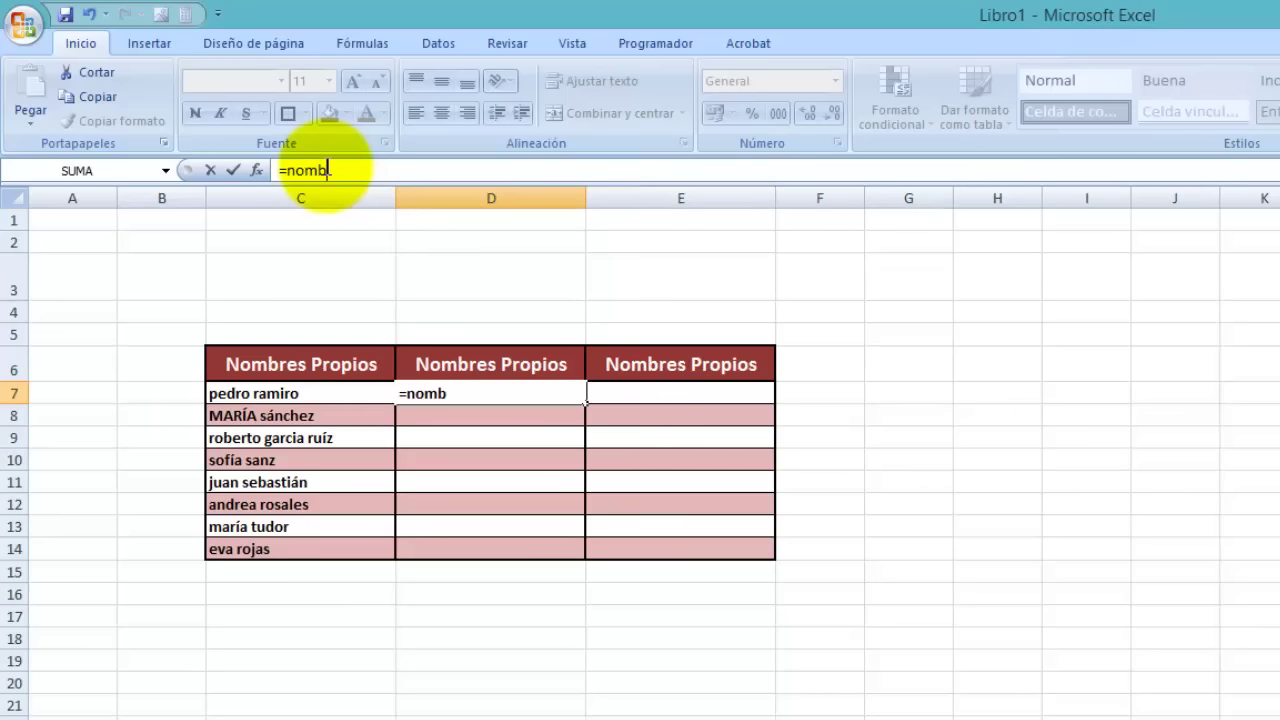
pyautogui.press('BackSpace')
pyautogui.click(350, 196)
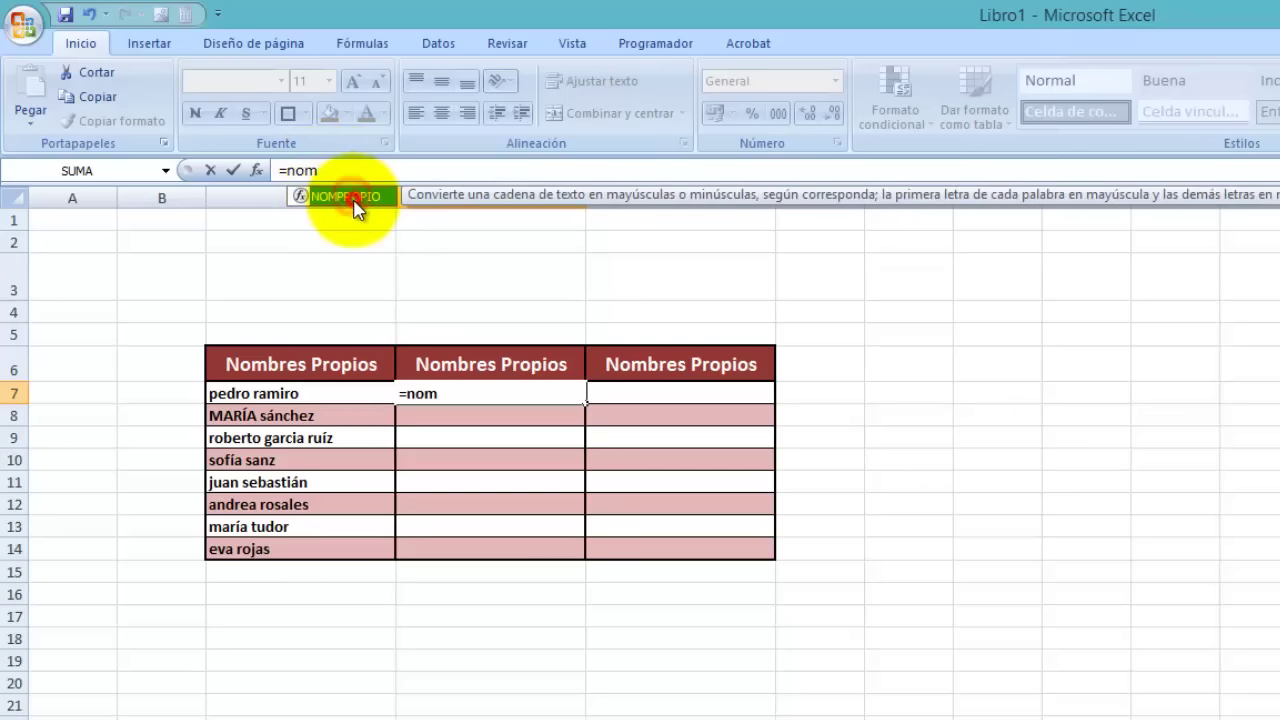
pyautogui.doubleClick(355, 197)
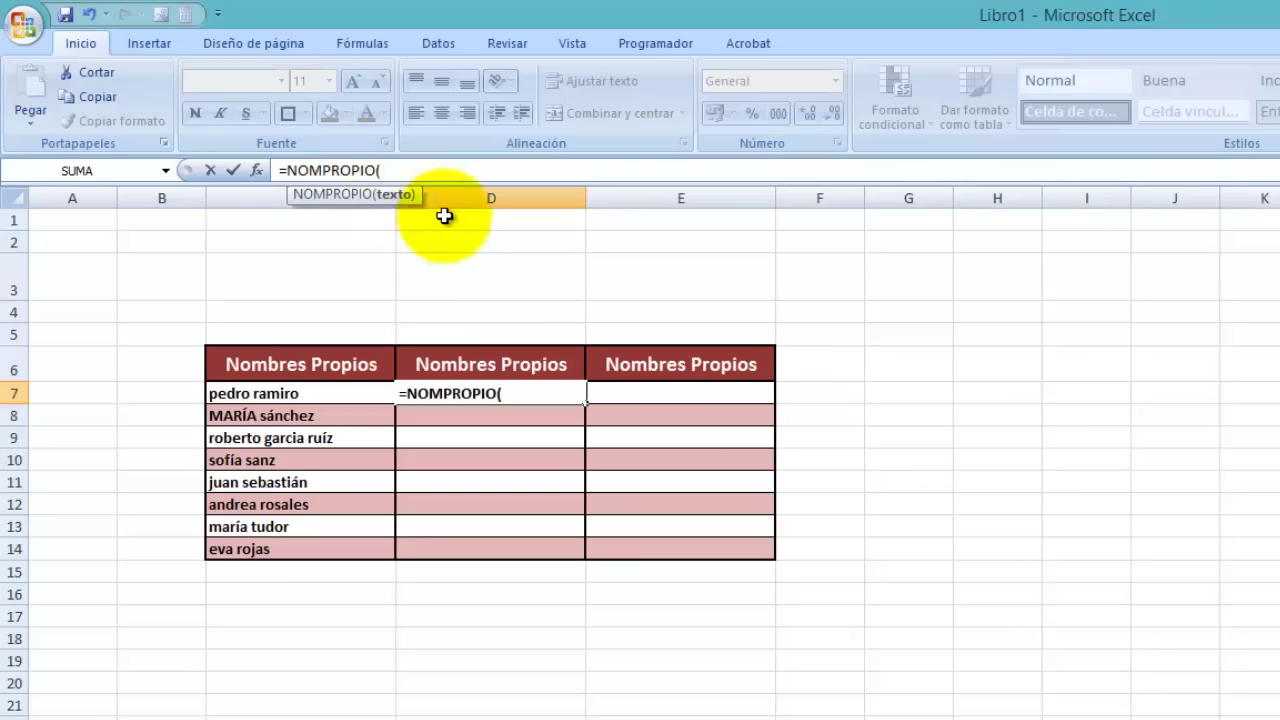
pyautogui.click(279, 393)
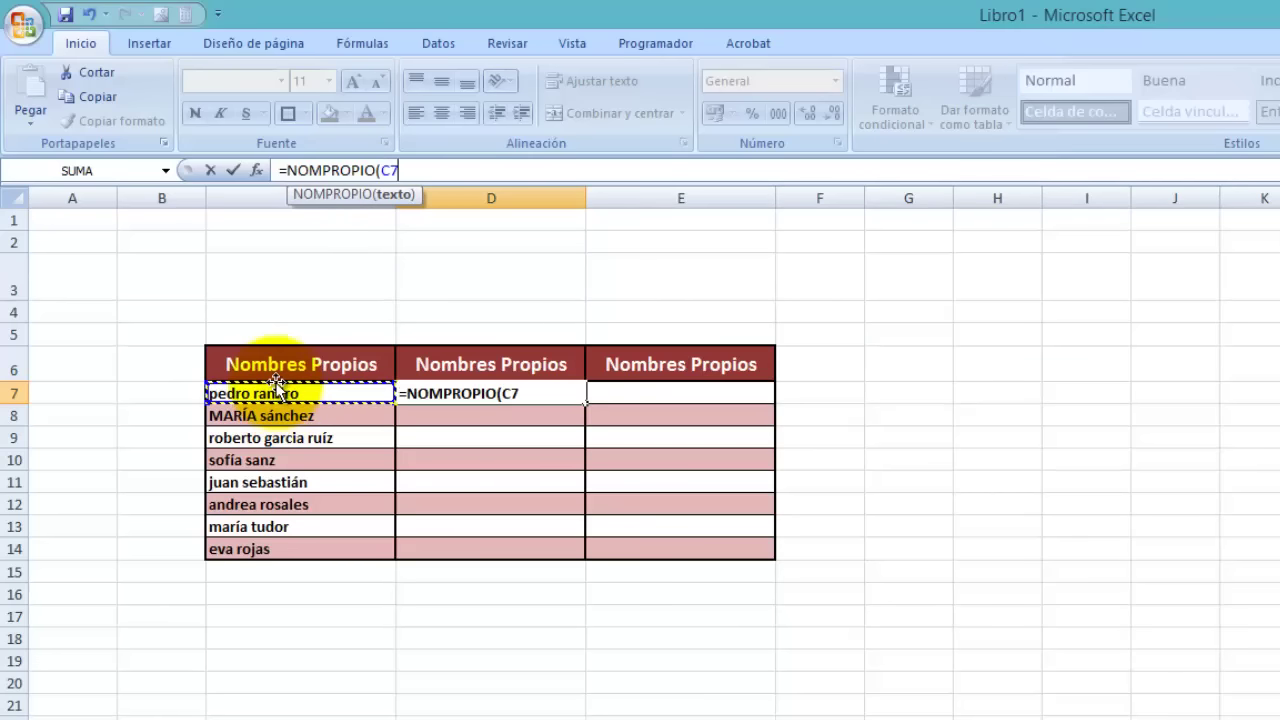
pyautogui.write(')')
pyautogui.press('Return')
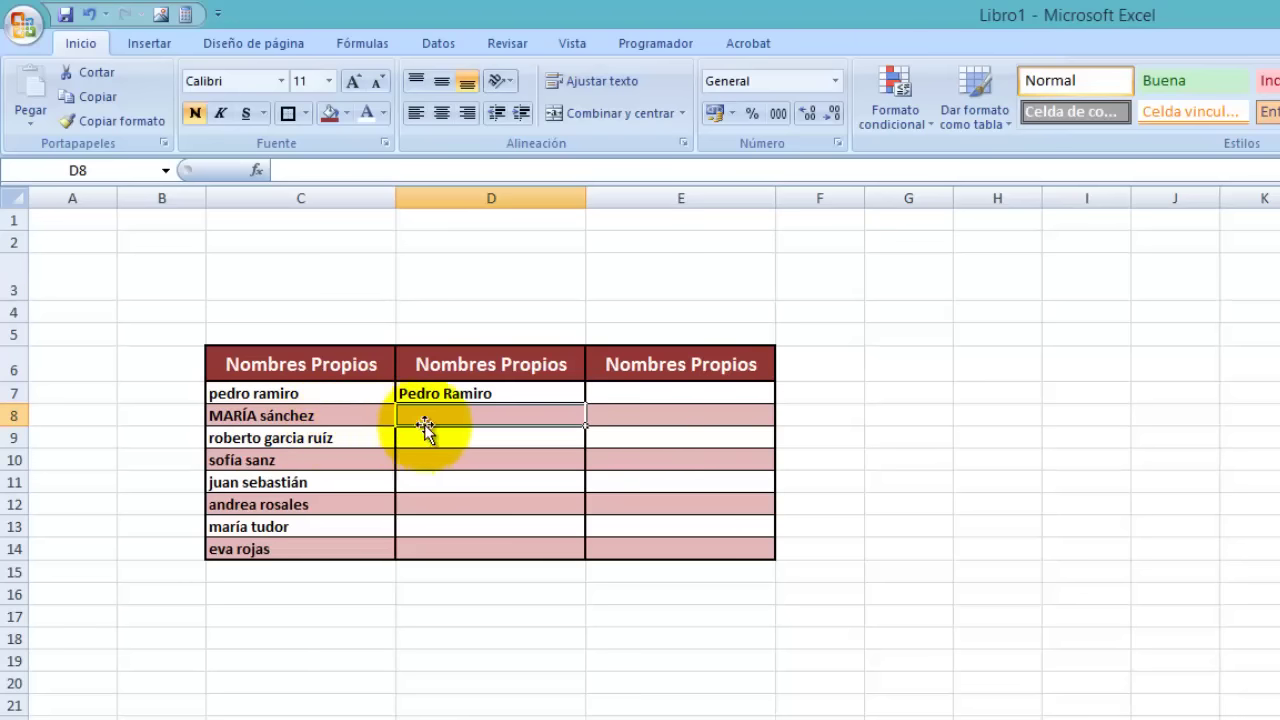
# Enter =NOMPROPIO(C8) in D8 to get 'María Sánchez'.
pyautogui.click(316, 169)
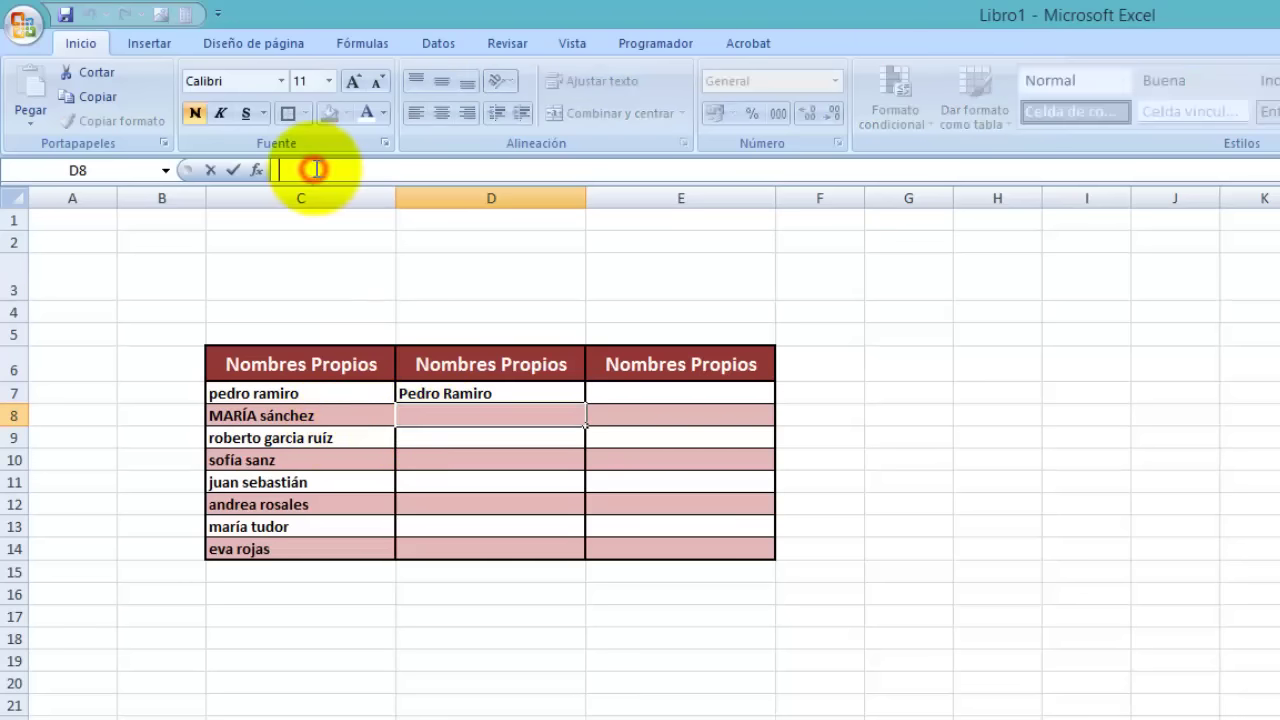
pyautogui.write('=n')
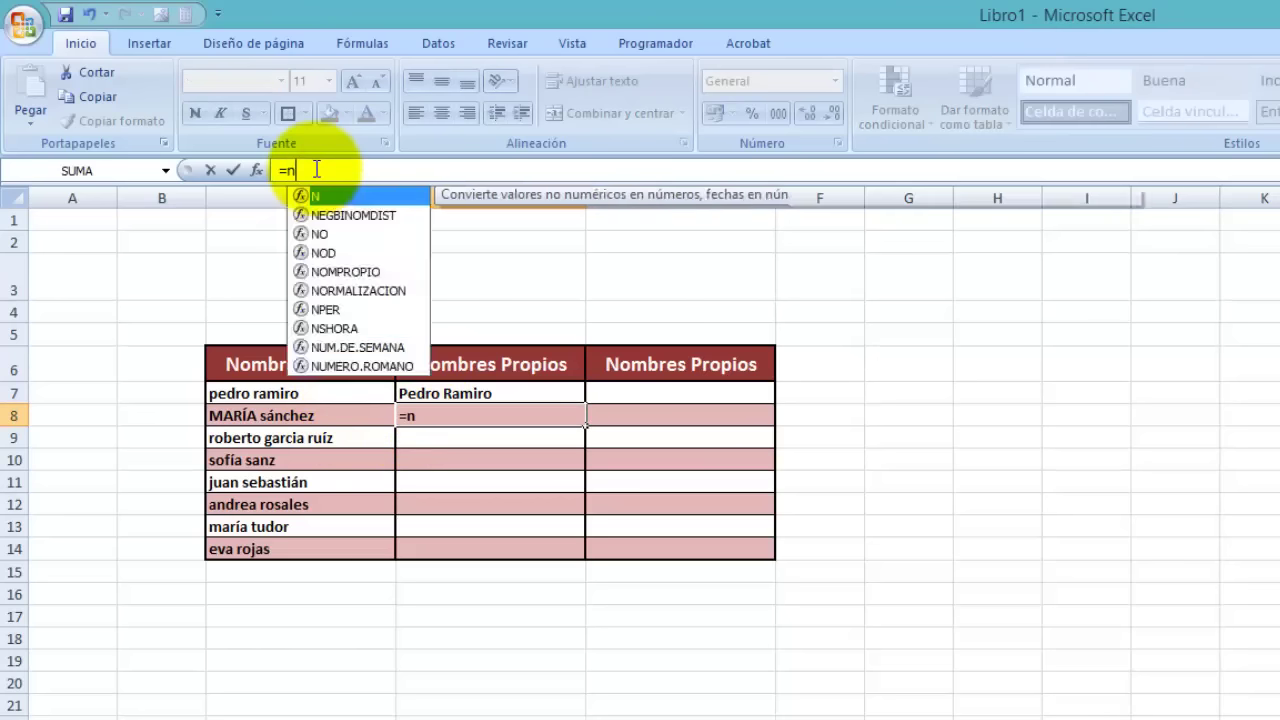
pyautogui.write('om')
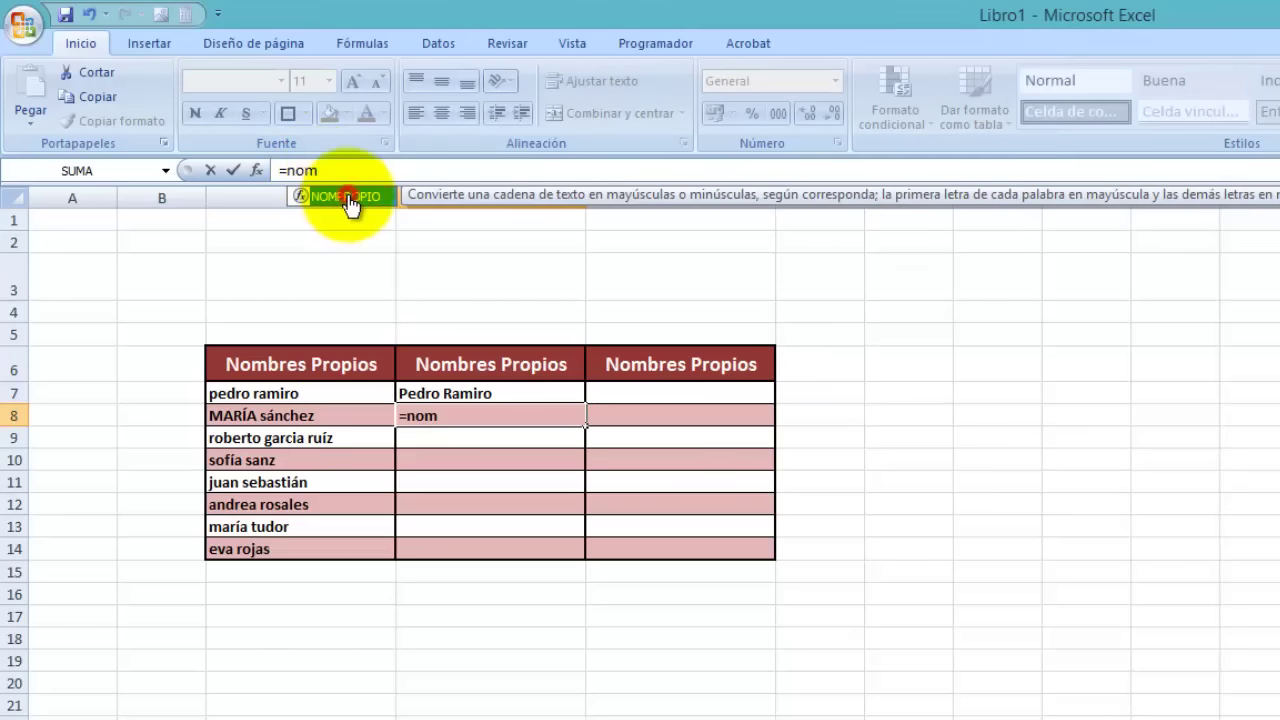
pyautogui.doubleClick(343, 197)
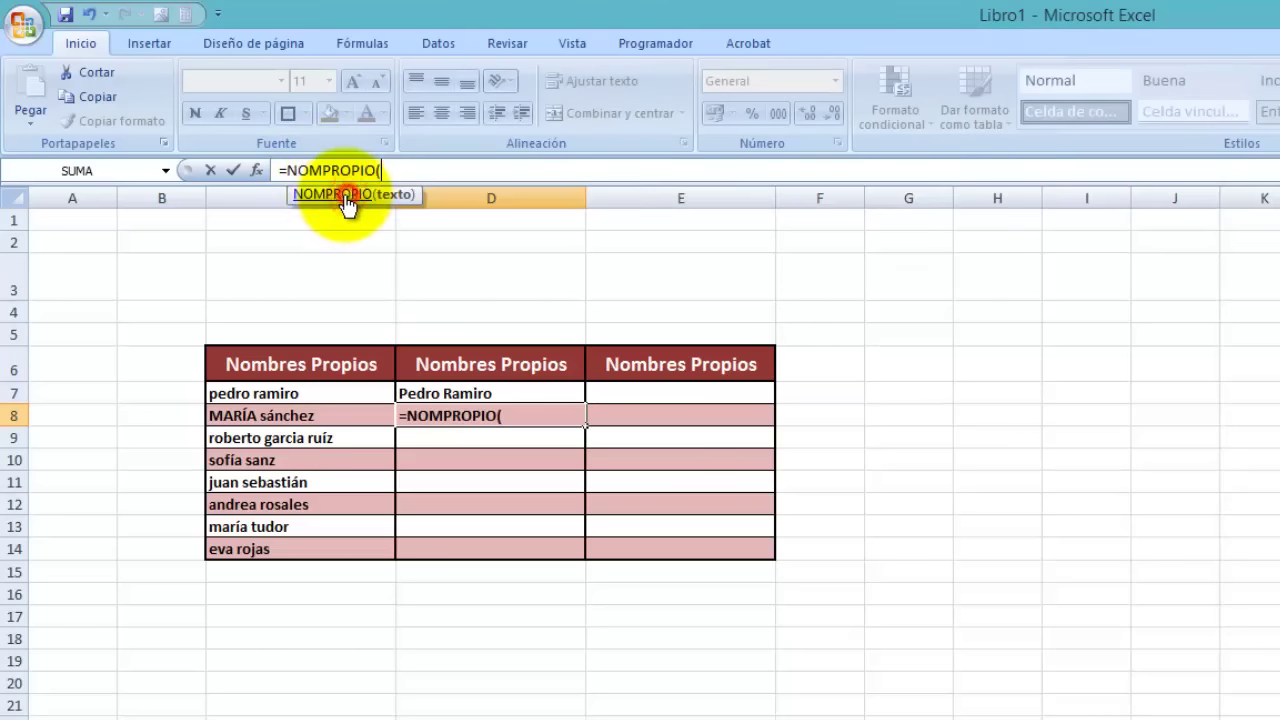
pyautogui.click(266, 420)
pyautogui.write(')')
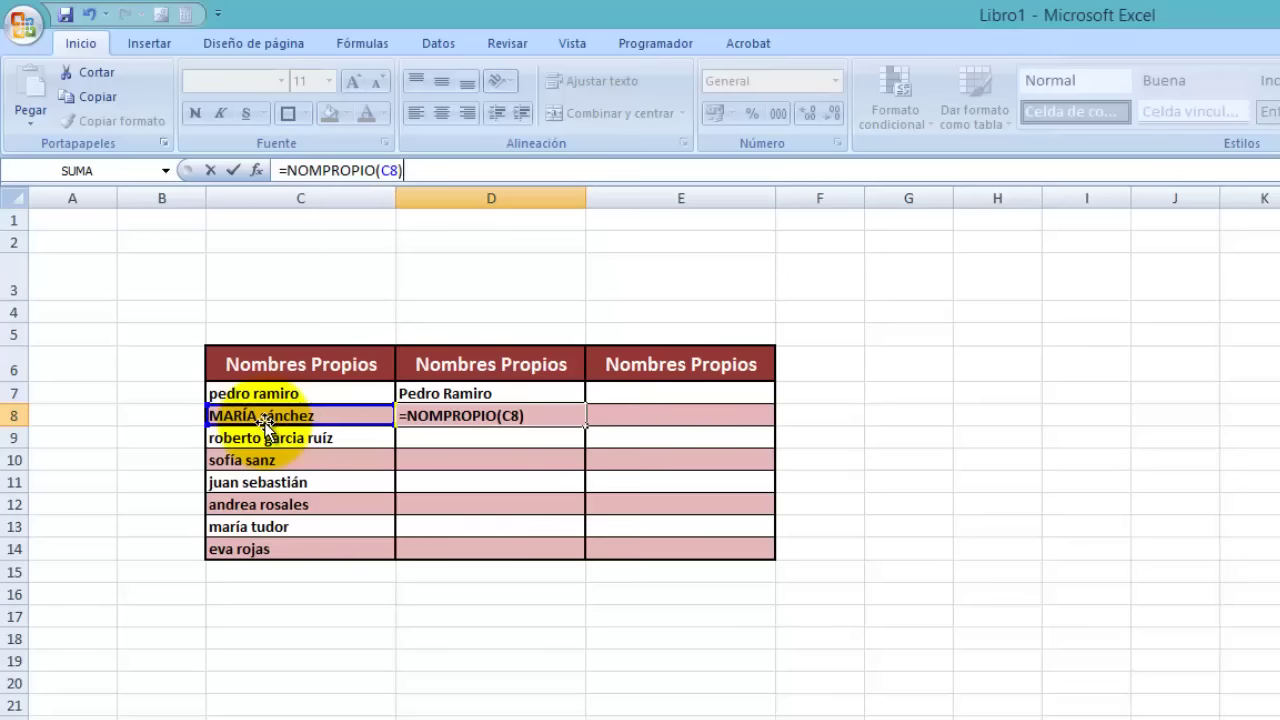
pyautogui.press('Return')
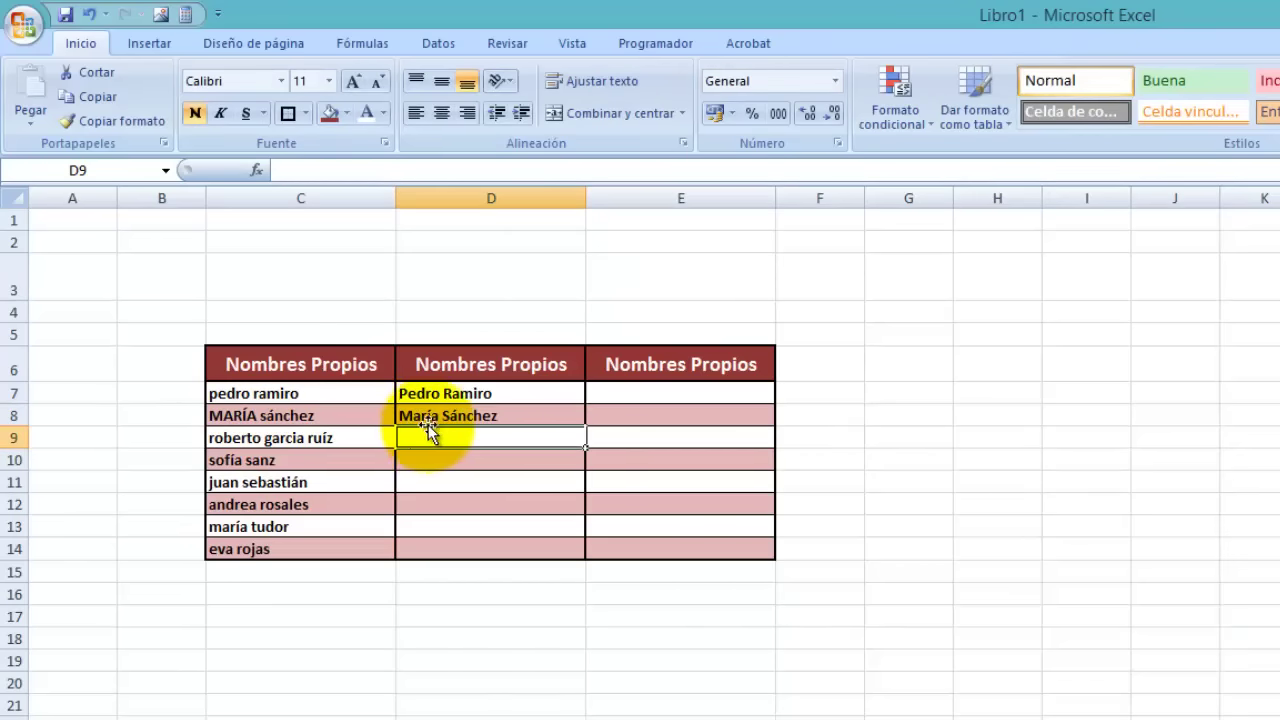
pyautogui.click(256, 444)
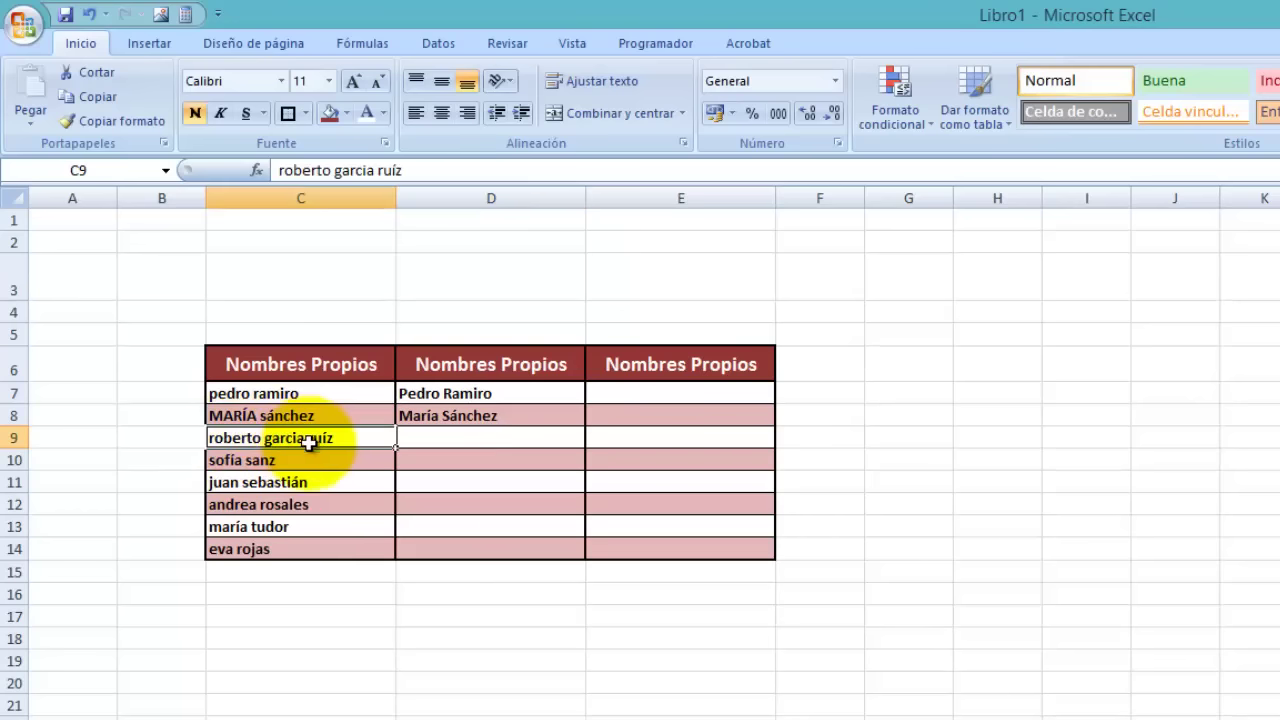
pyautogui.click(439, 439)
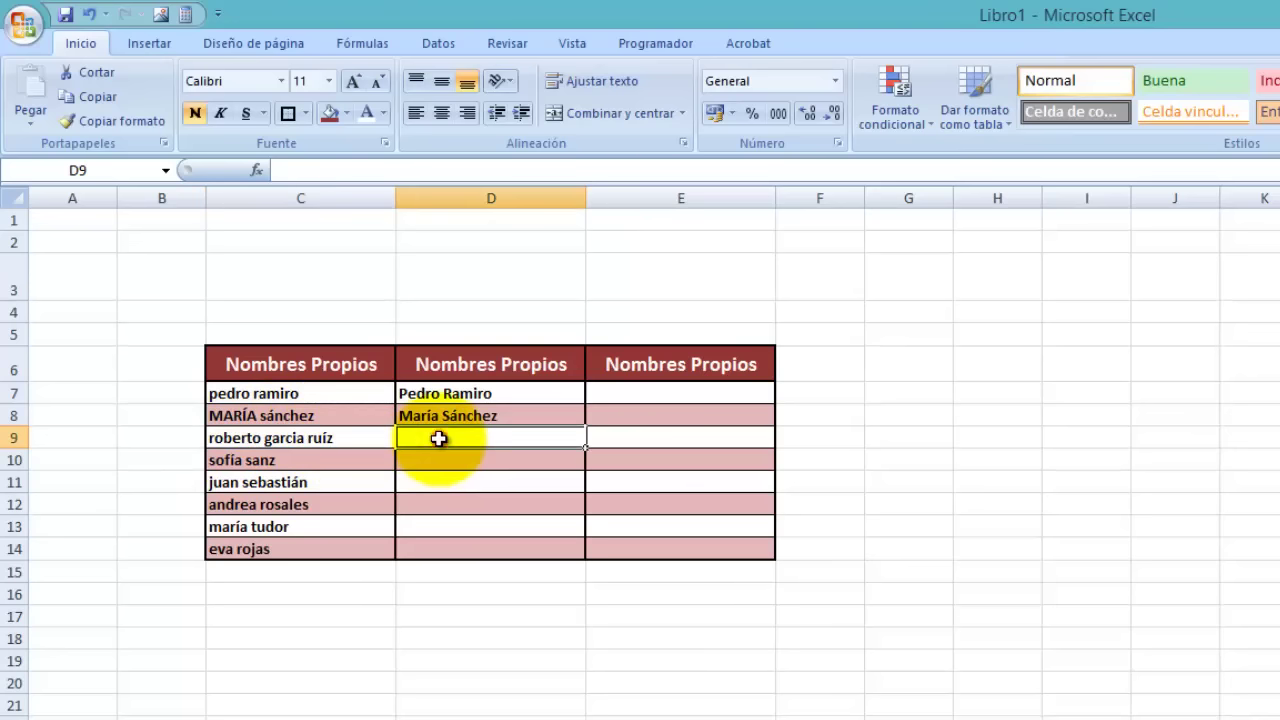
pyautogui.write('=n')
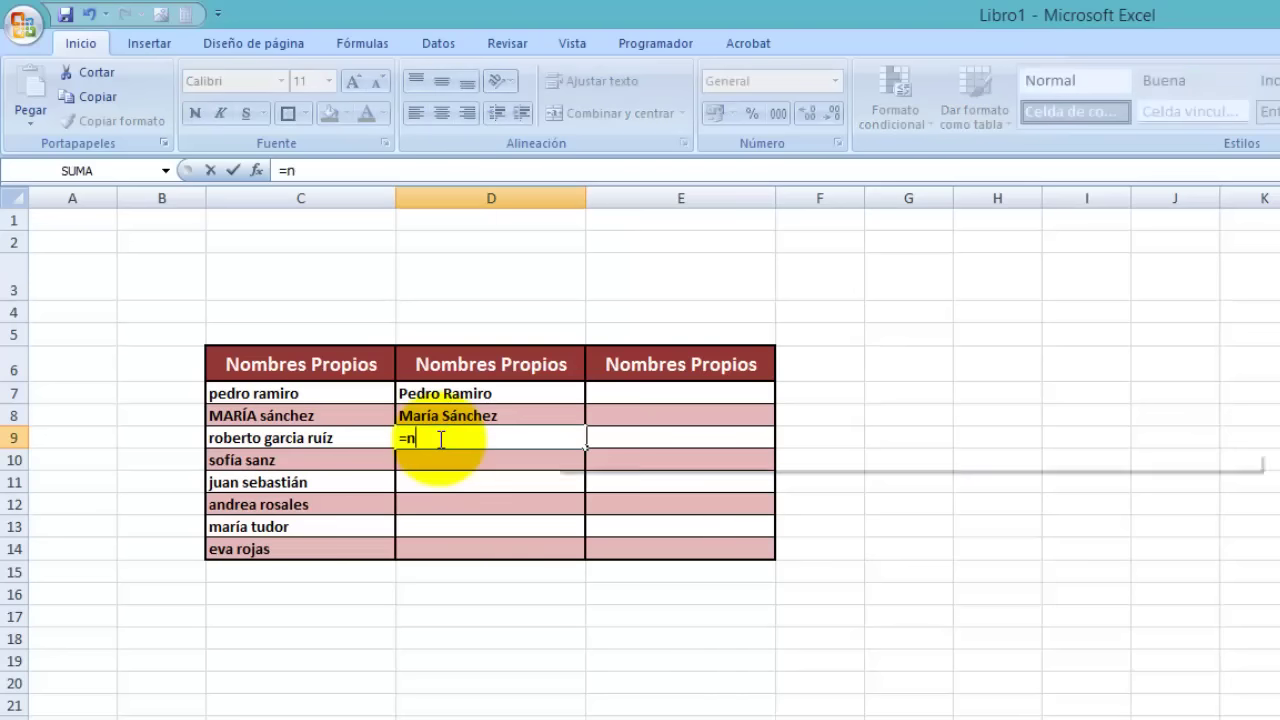
pyautogui.write('ombr')
pyautogui.press('BackSpace')
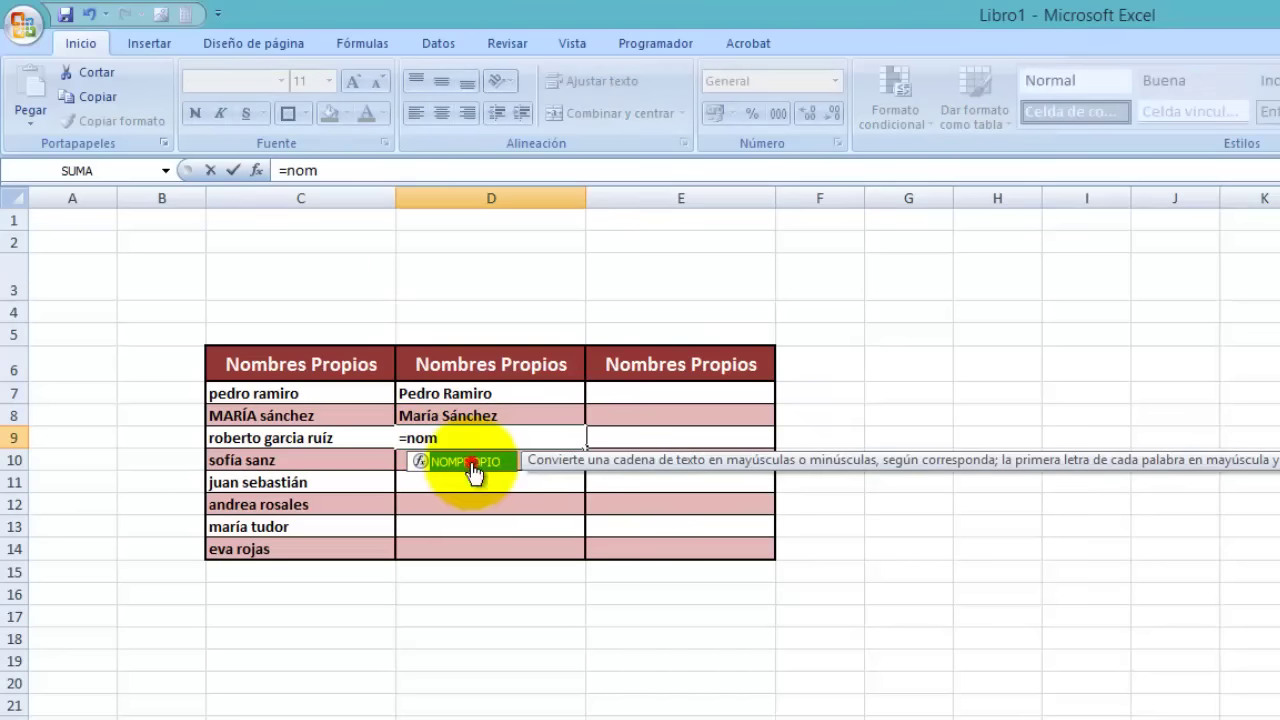
pyautogui.doubleClick(468, 463)
pyautogui.click(299, 439)
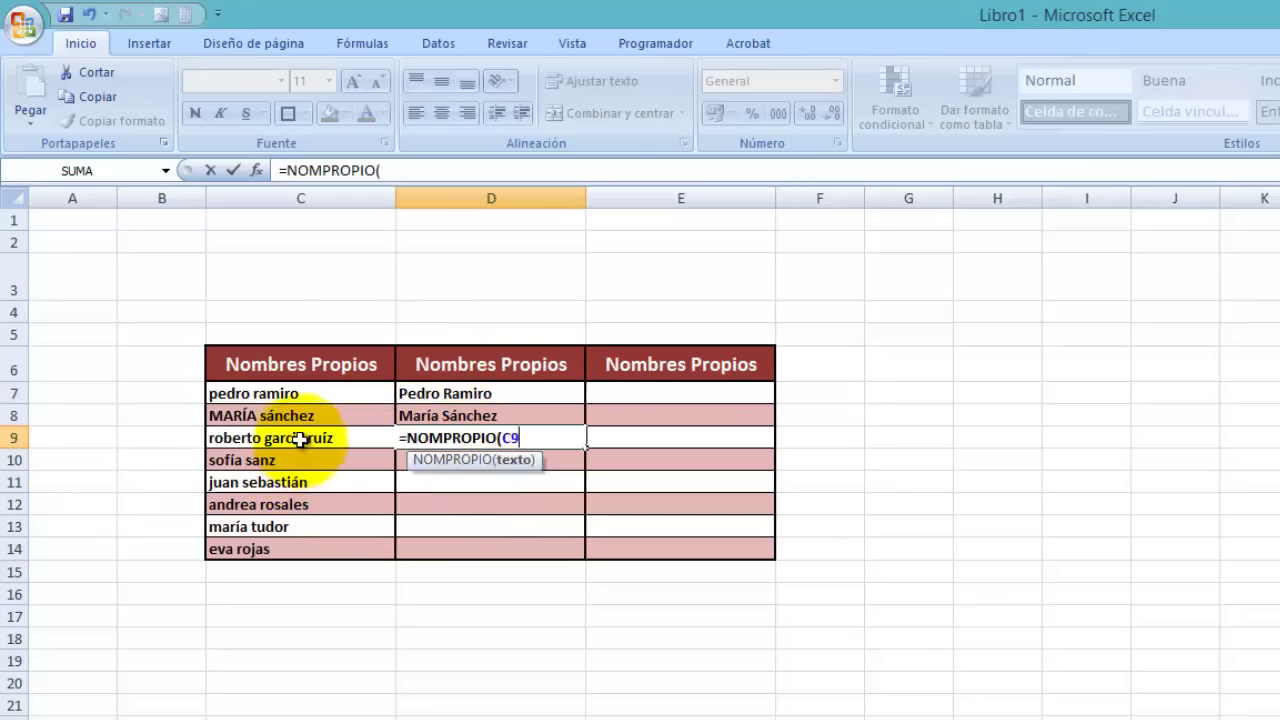
pyautogui.write(')')
pyautogui.press('Return')
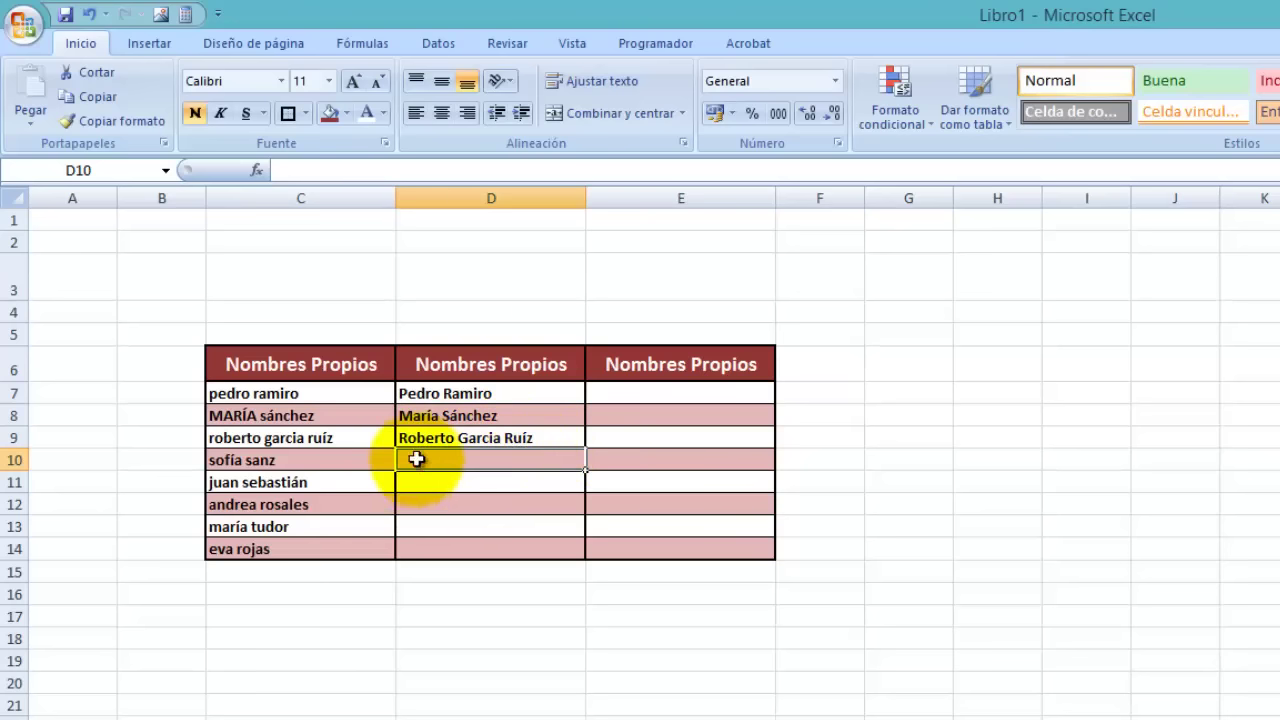
# Copy D9's NOMPROPIO formula and paste special only Fórmulas into D10:D14.
pyautogui.click(467, 438)
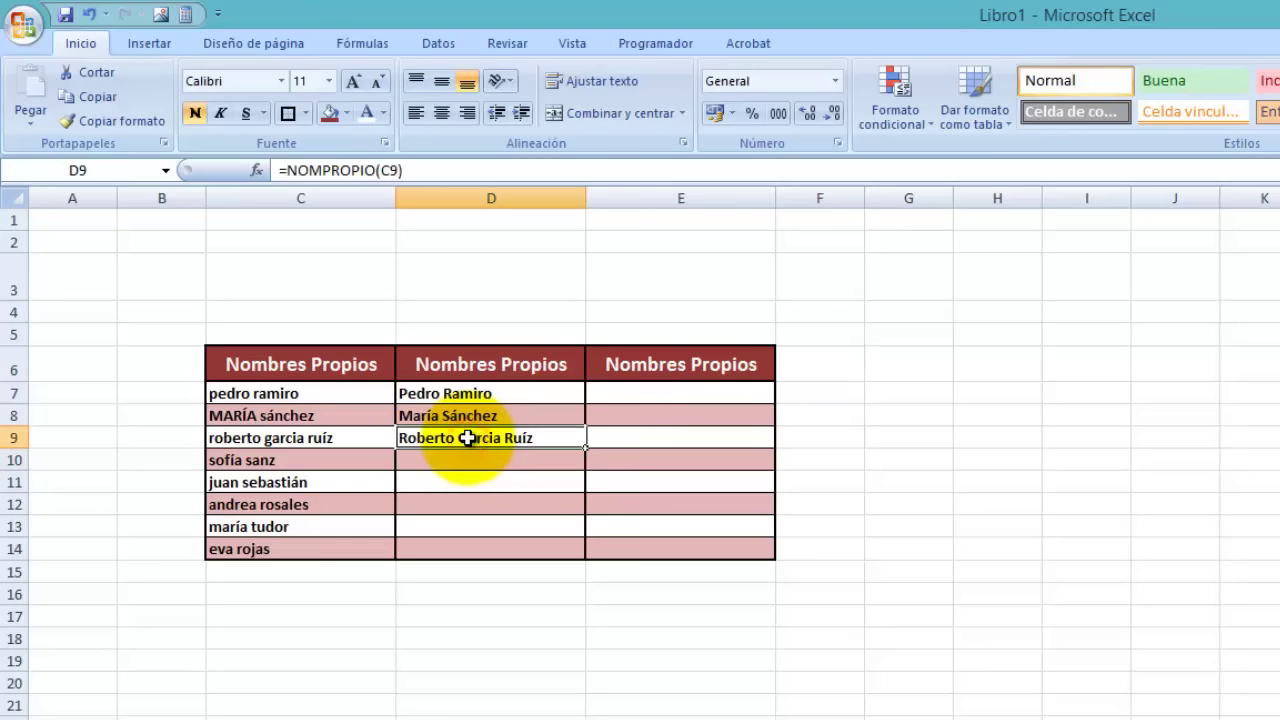
pyautogui.rightClick(467, 438)
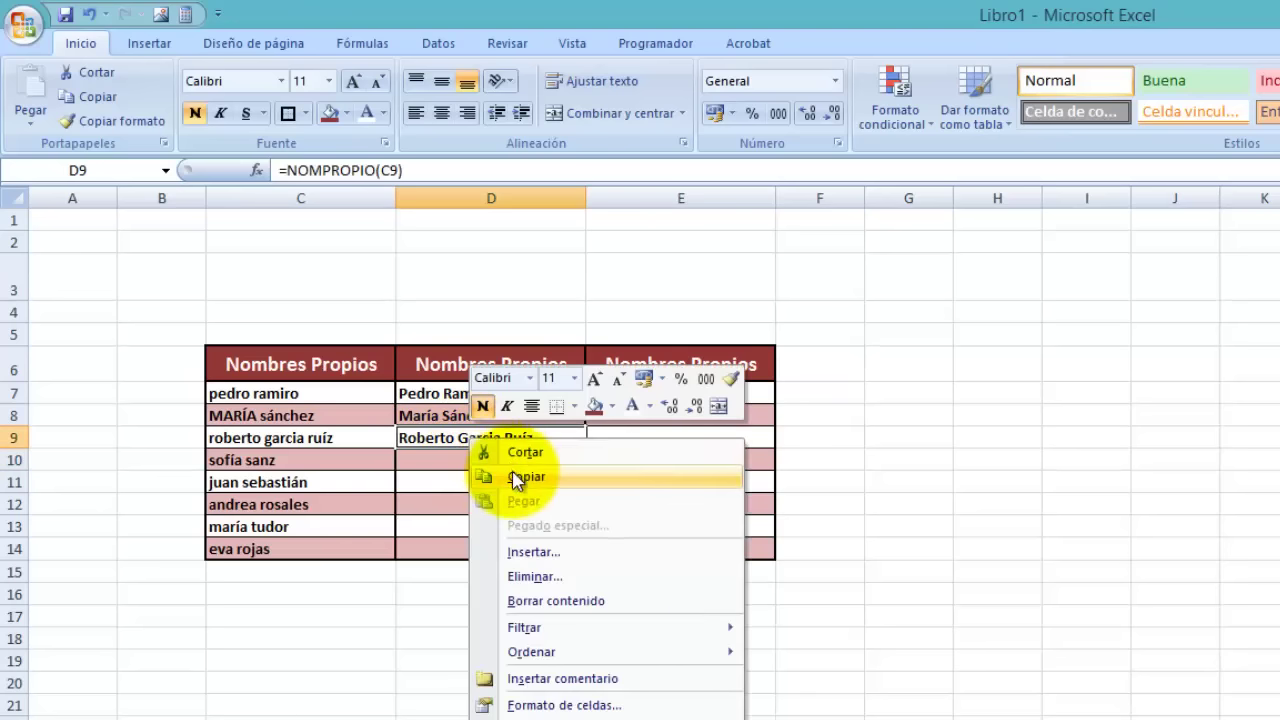
pyautogui.click(508, 476)
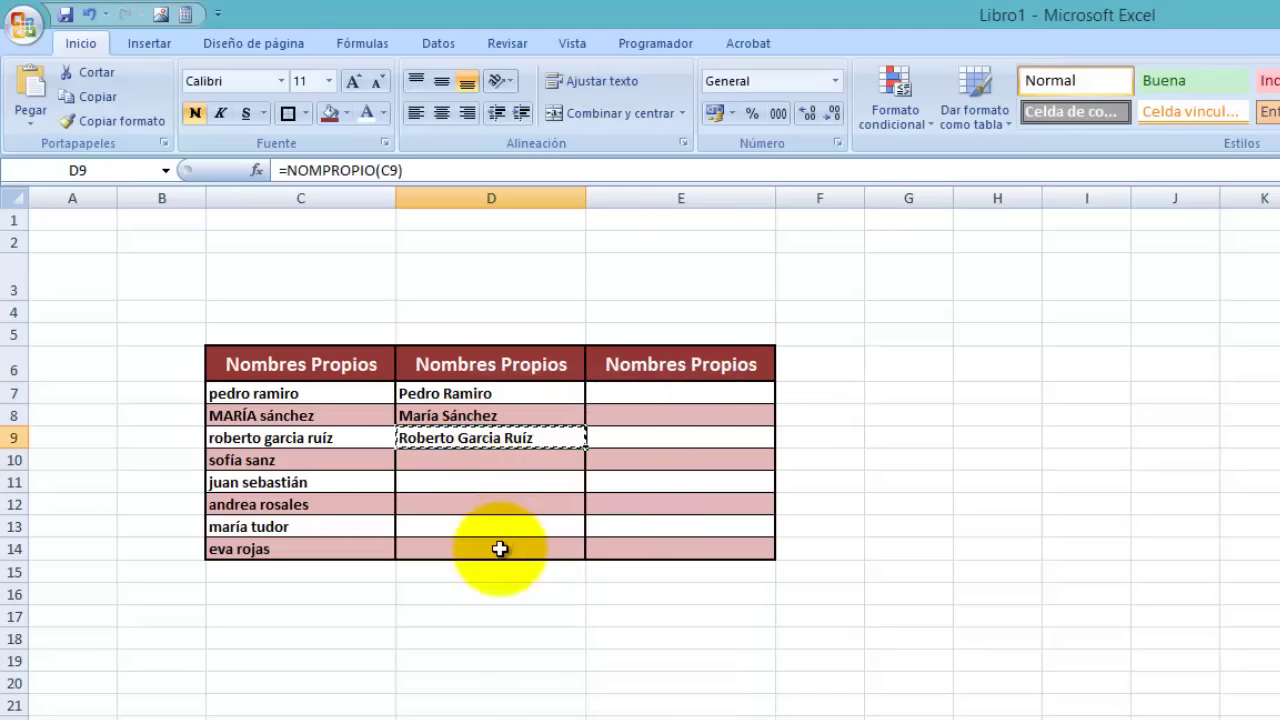
pyautogui.moveTo(490, 460); pyautogui.dragTo(490, 548)
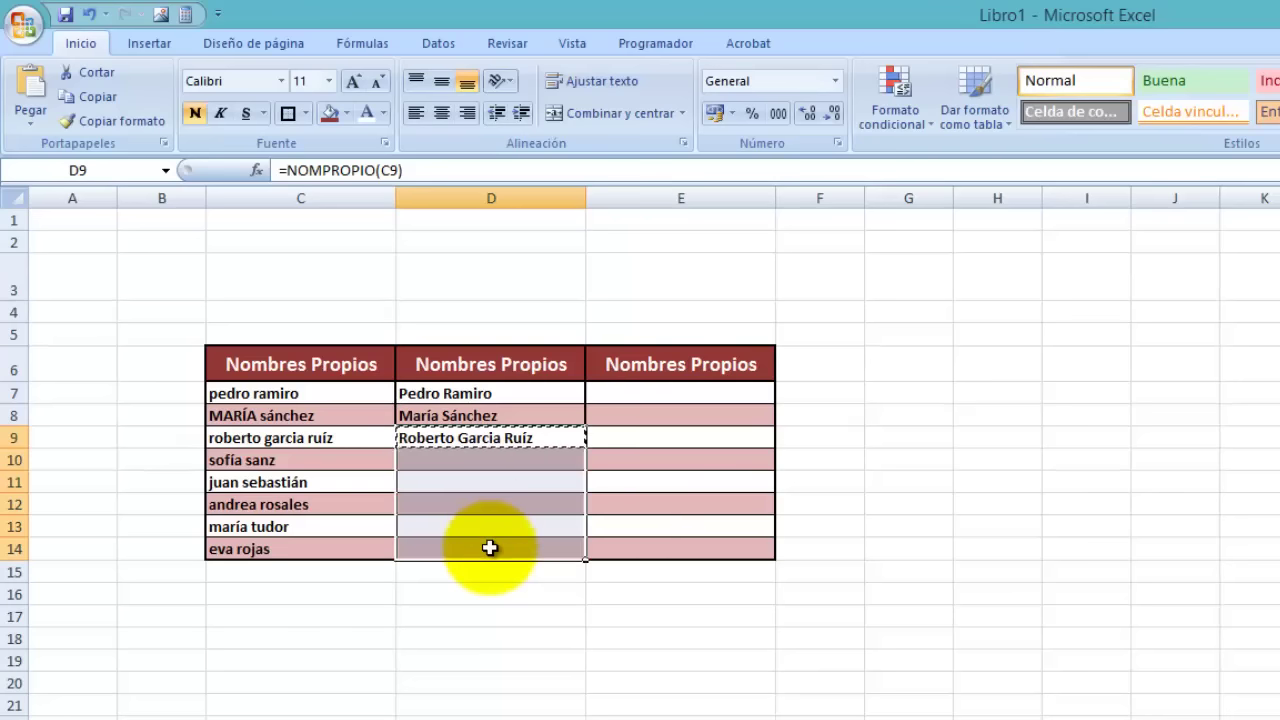
pyautogui.rightClick(490, 548)
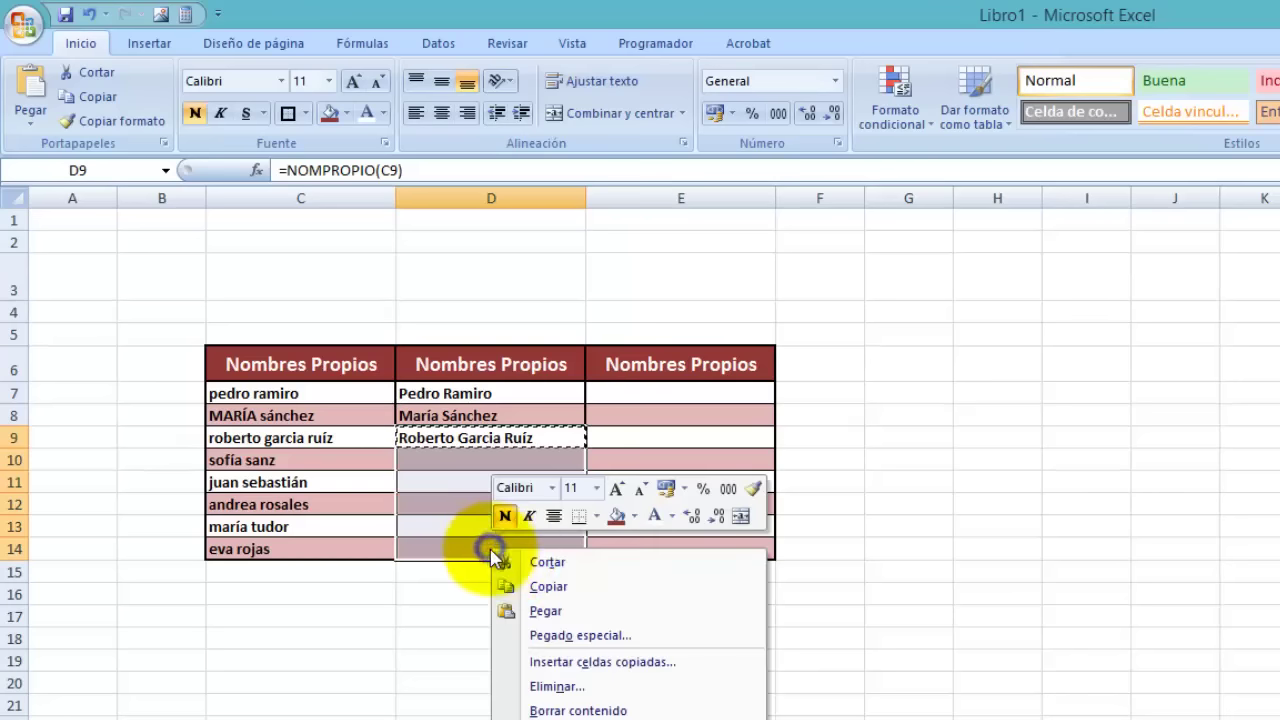
pyautogui.click(562, 634)
pyautogui.click(375, 528)
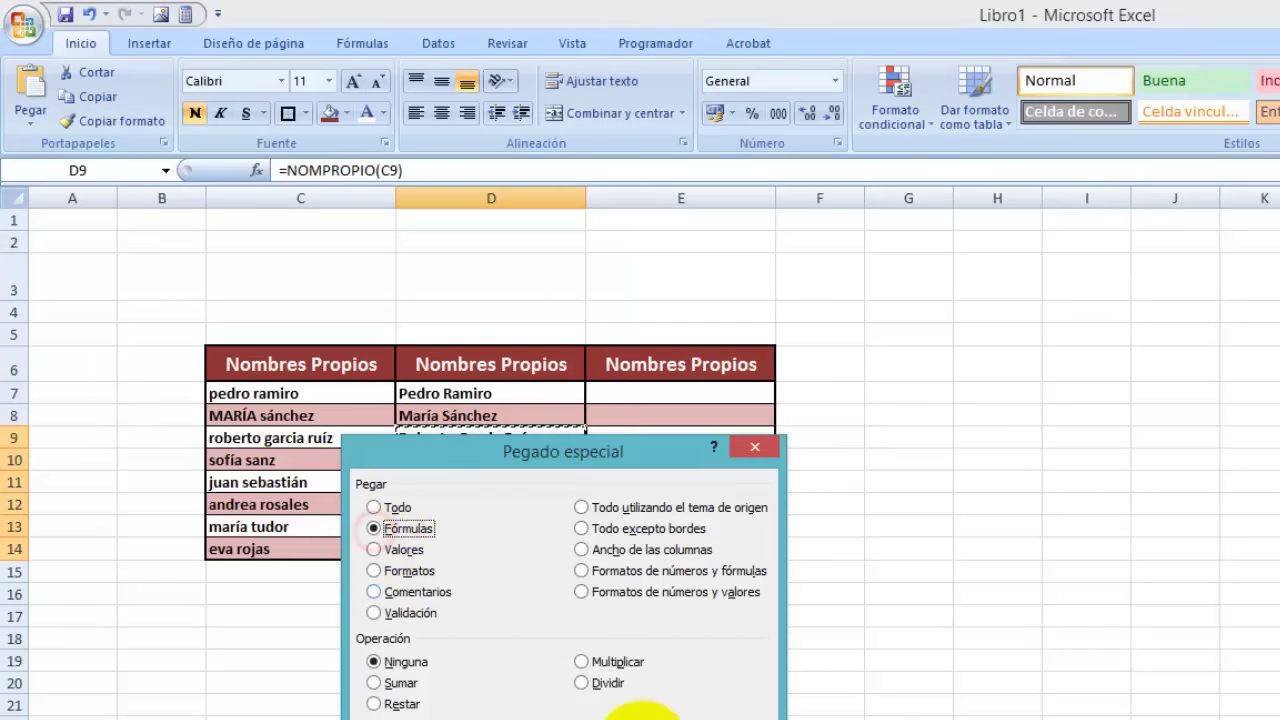
pyautogui.press('Return')
pyautogui.doubleClick(1086, 593)
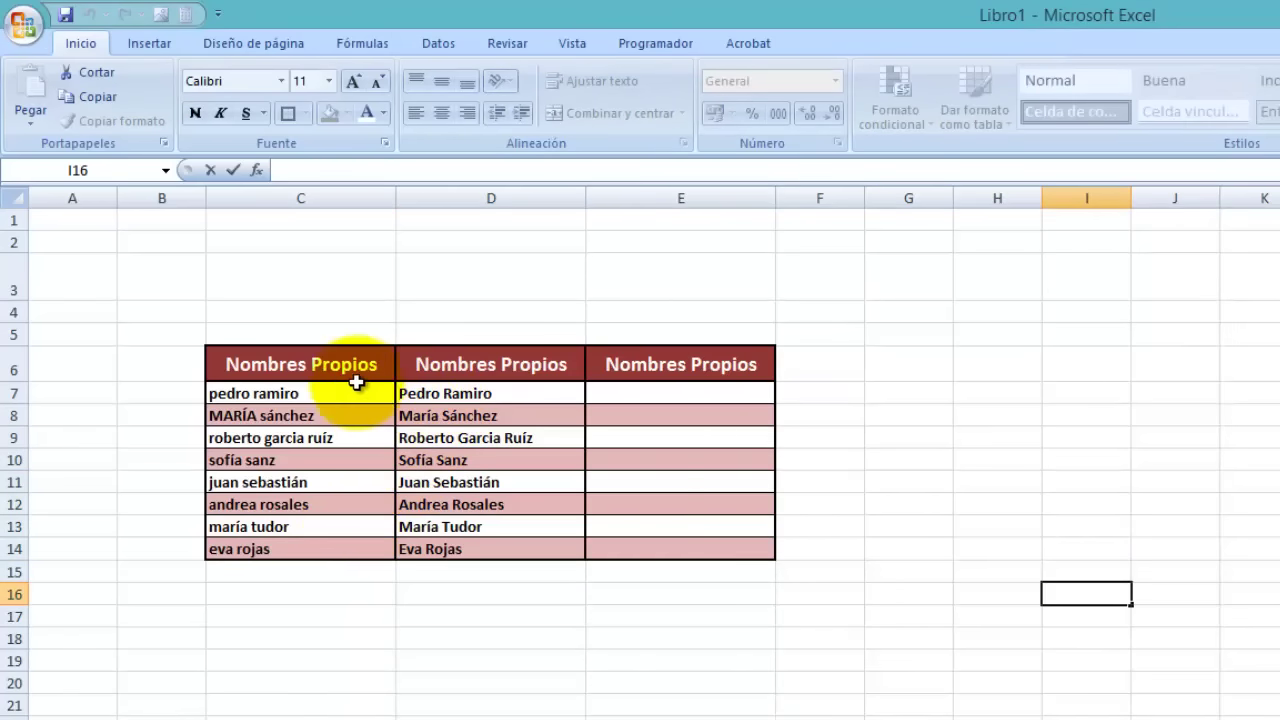
pyautogui.click(273, 397)
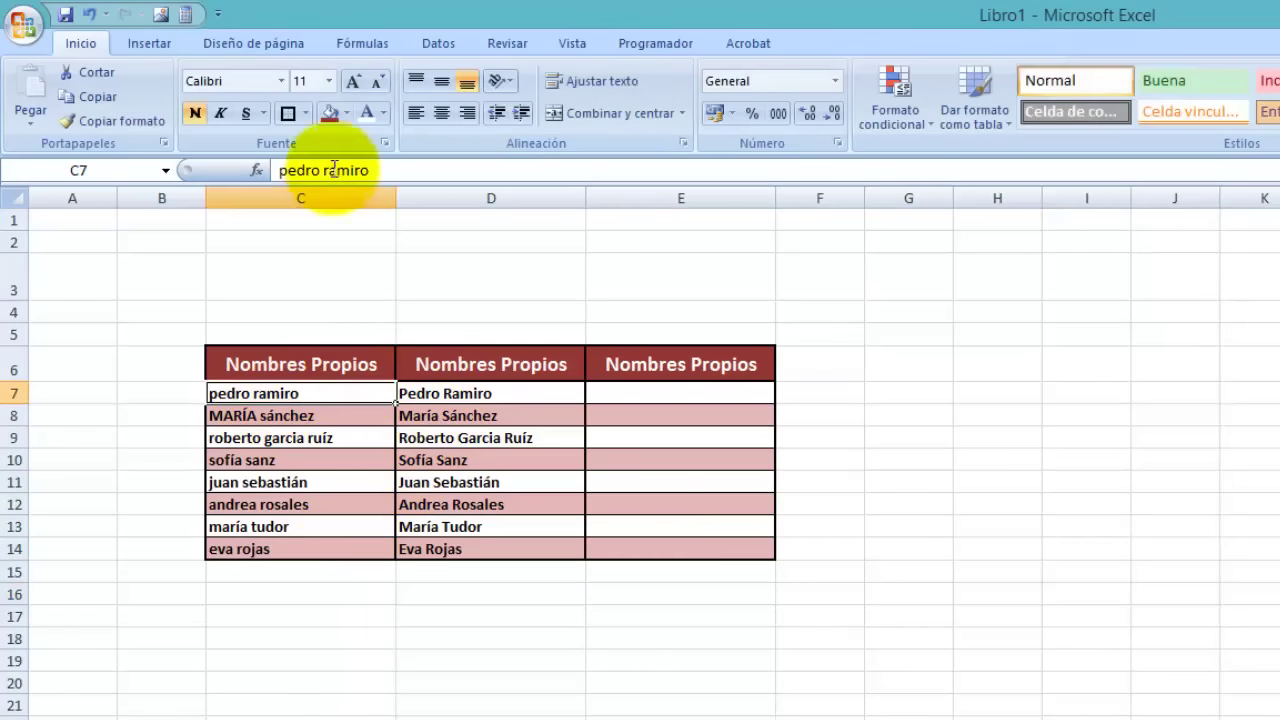
pyautogui.click(453, 398)
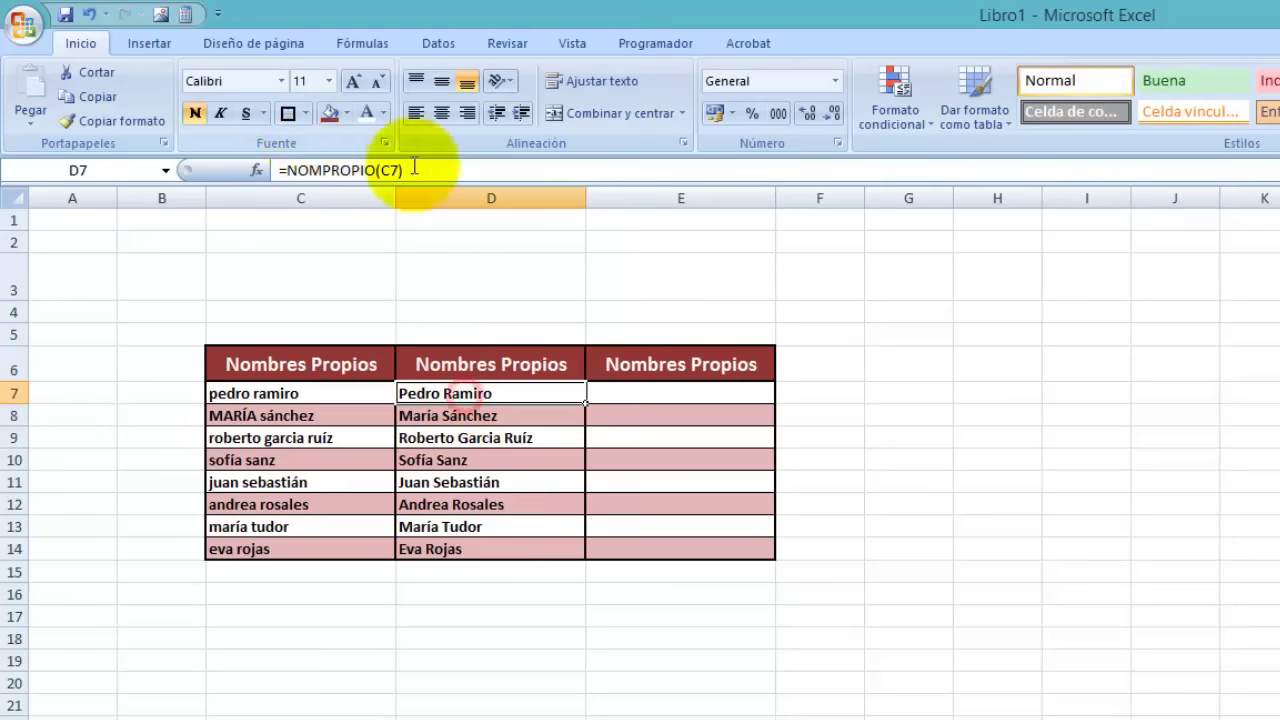
pyautogui.click(260, 397)
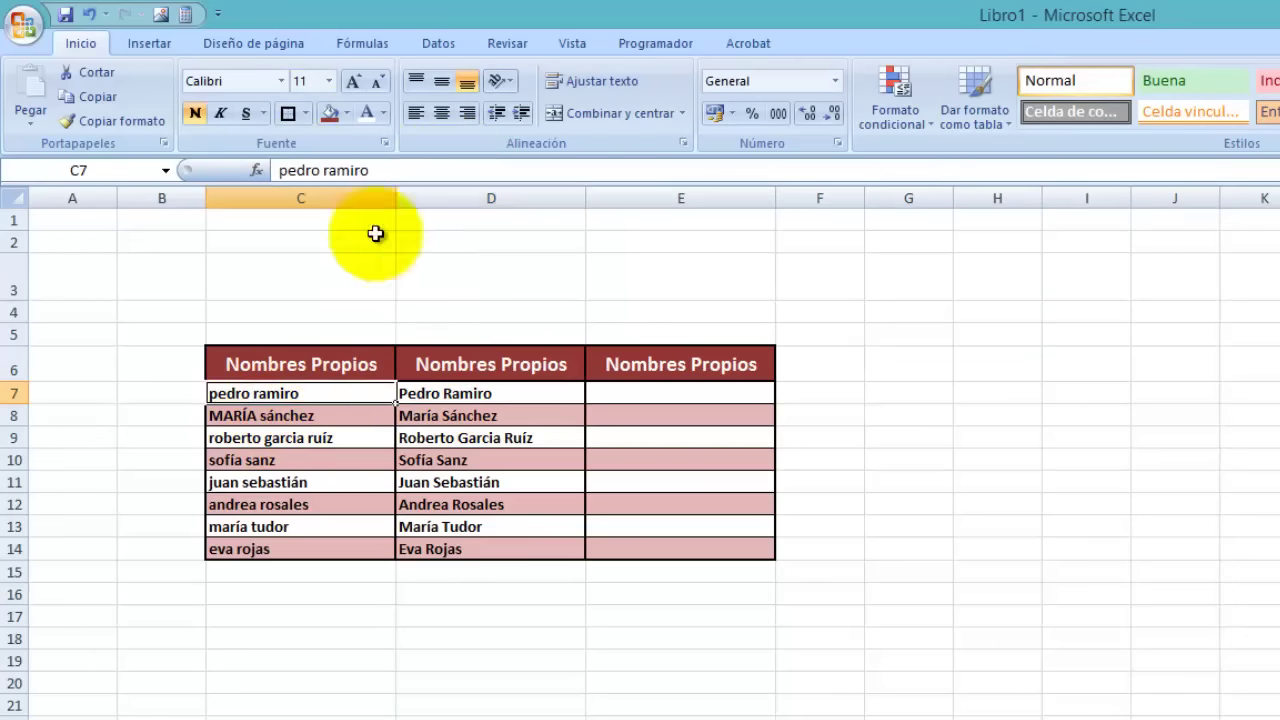
pyautogui.click(389, 172)
pyautogui.write('garcía')
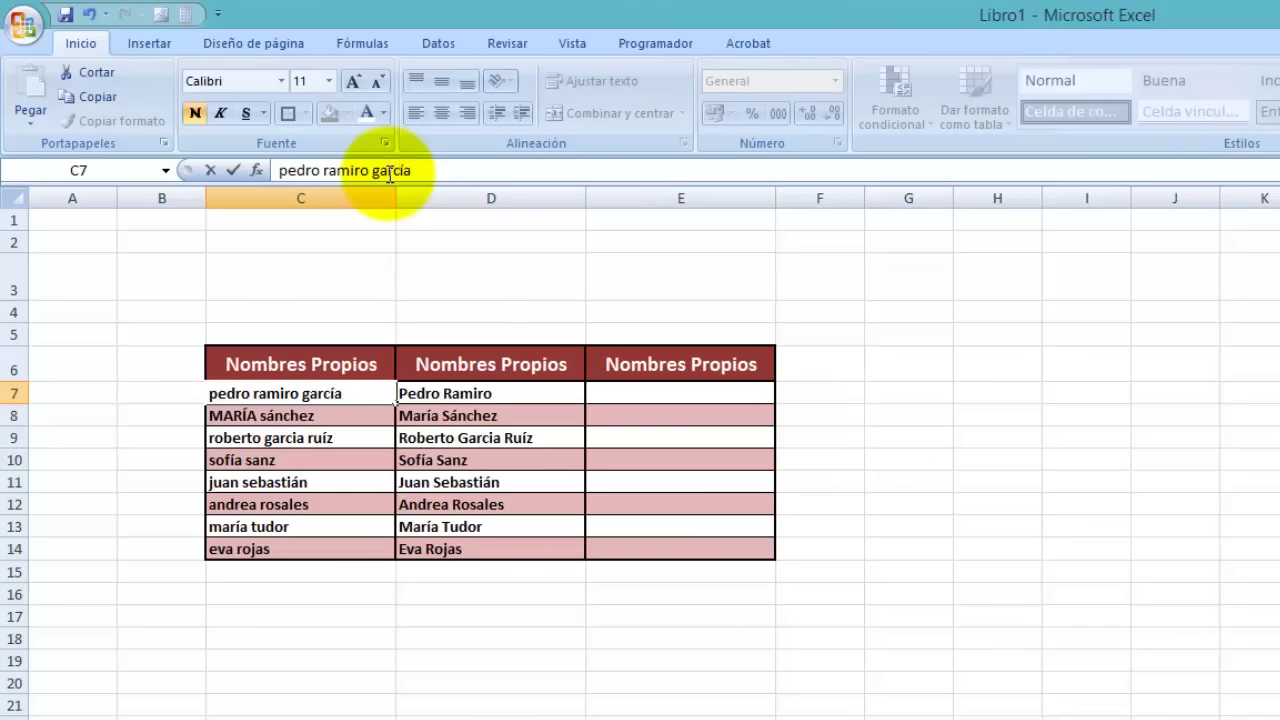
pyautogui.press('Return')
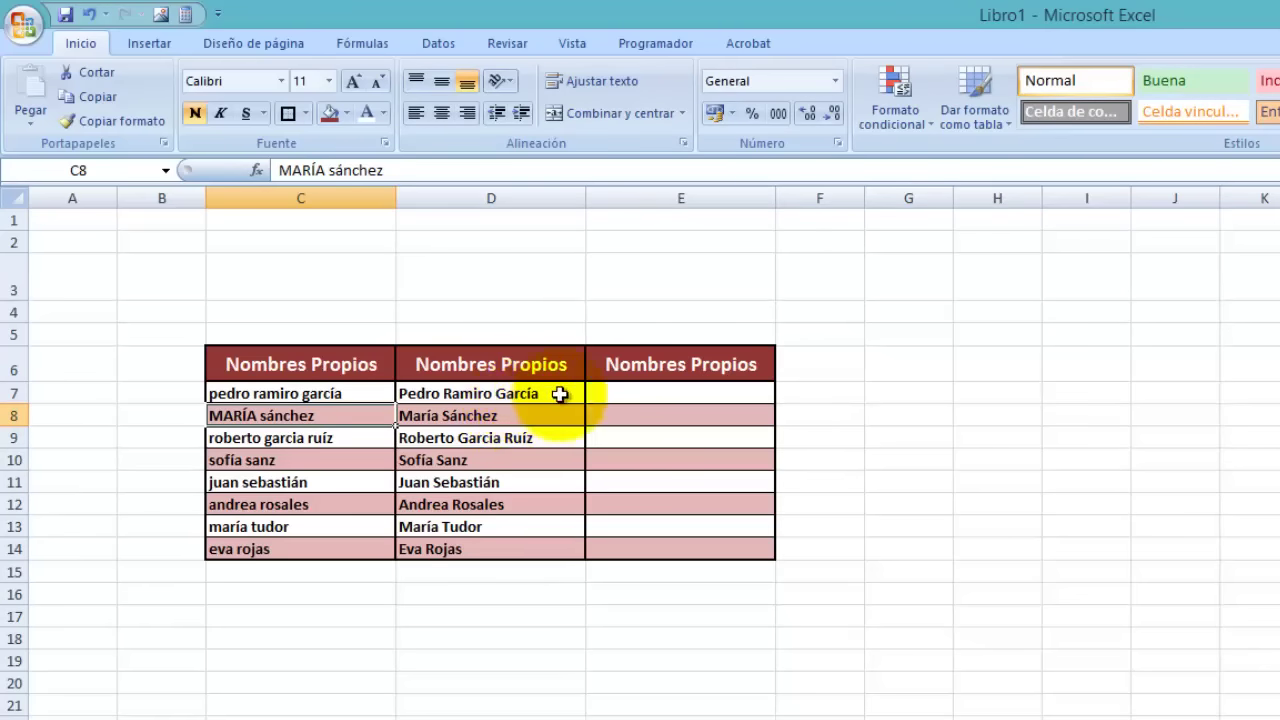
# Copy the proper-case names in D7:D14.
pyautogui.click(468, 392)
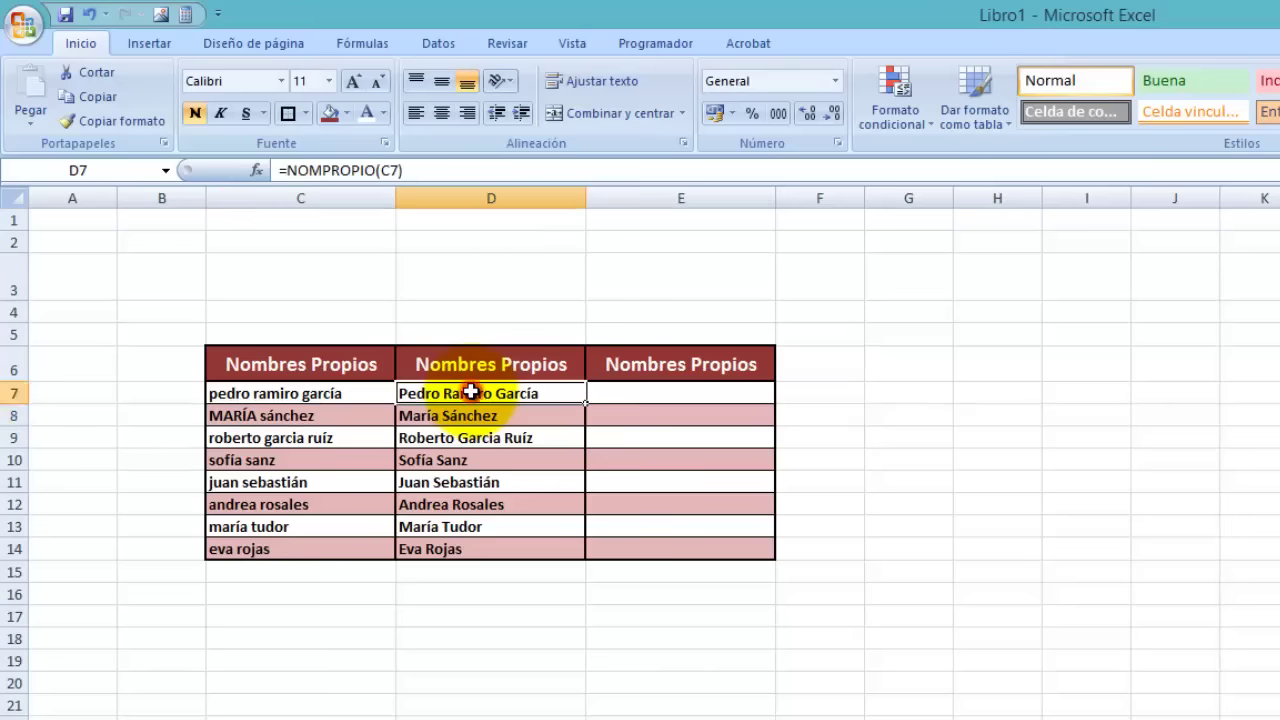
pyautogui.click(468, 415)
pyautogui.click(470, 460)
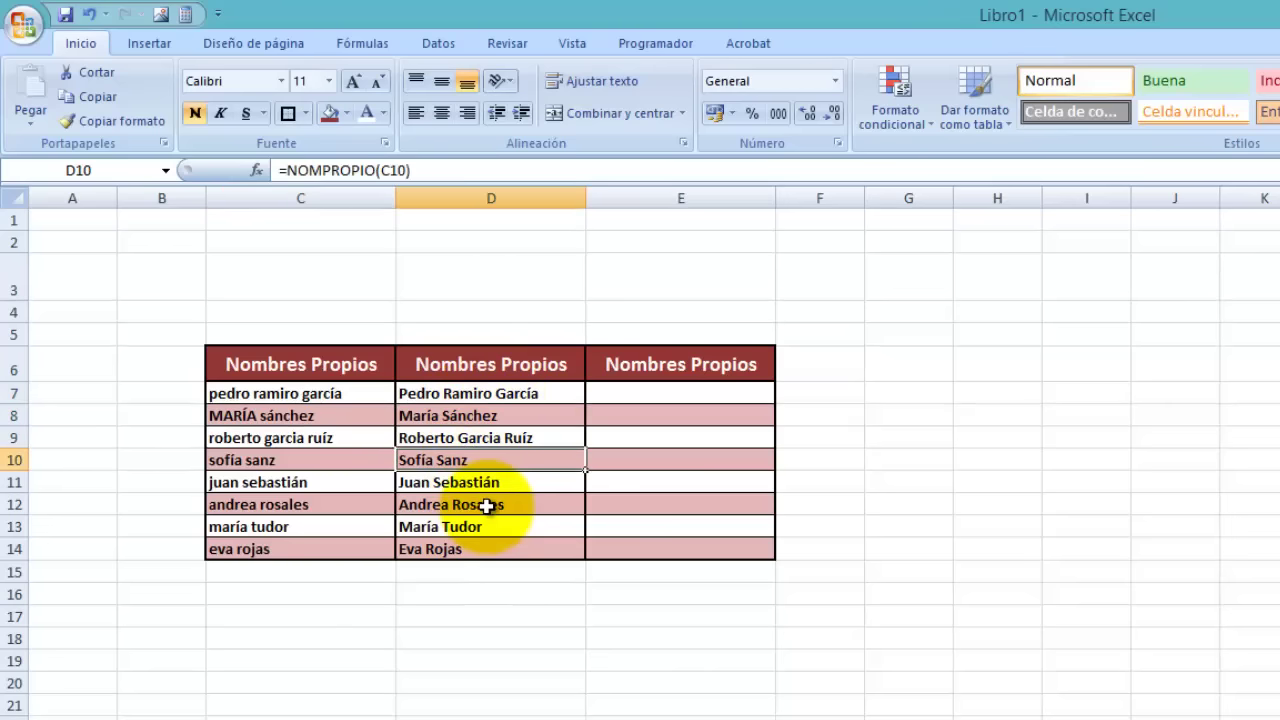
pyautogui.click(470, 393)
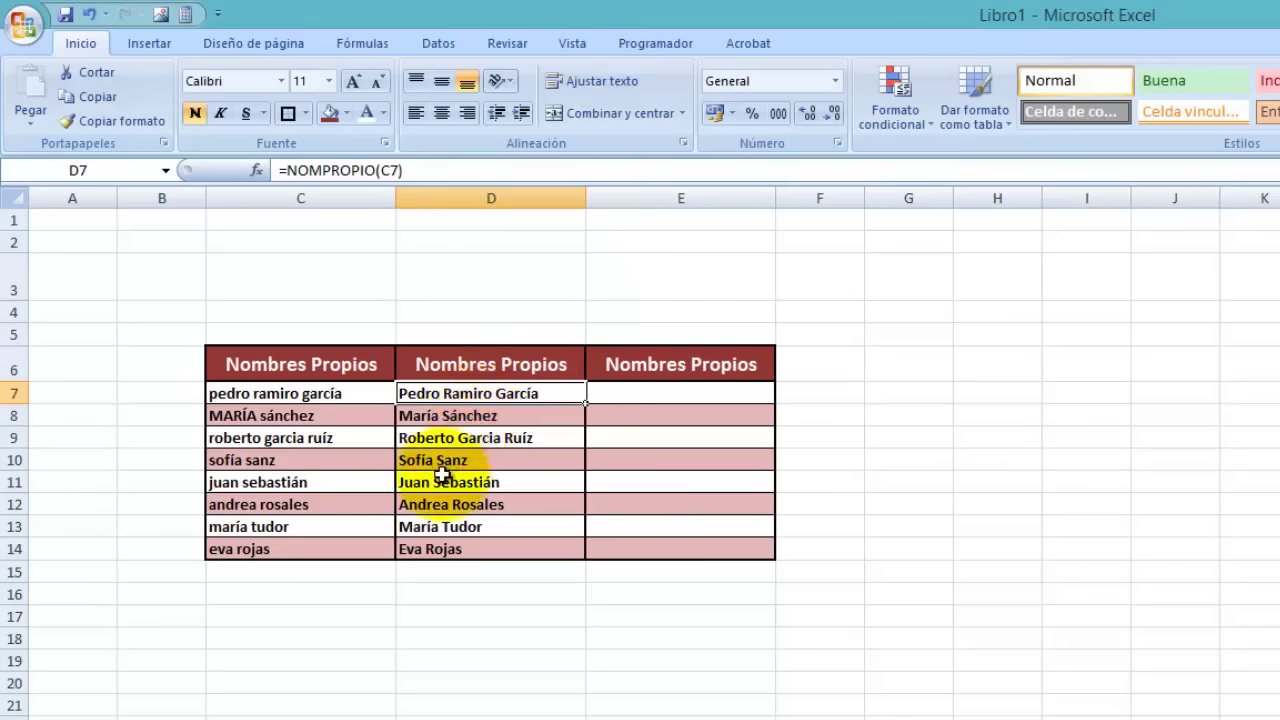
pyautogui.keyDown('shift'); pyautogui.click(453, 551); pyautogui.keyUp('shift')
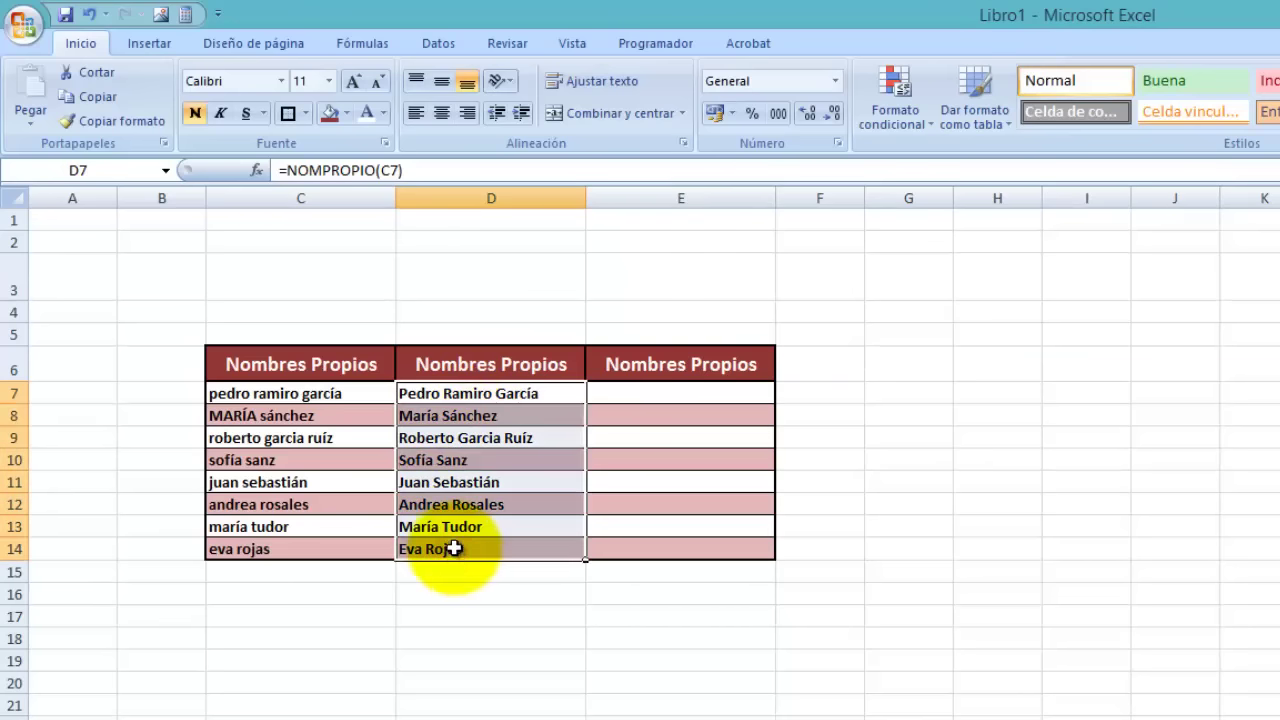
pyautogui.rightClick(453, 549)
pyautogui.click(517, 584)
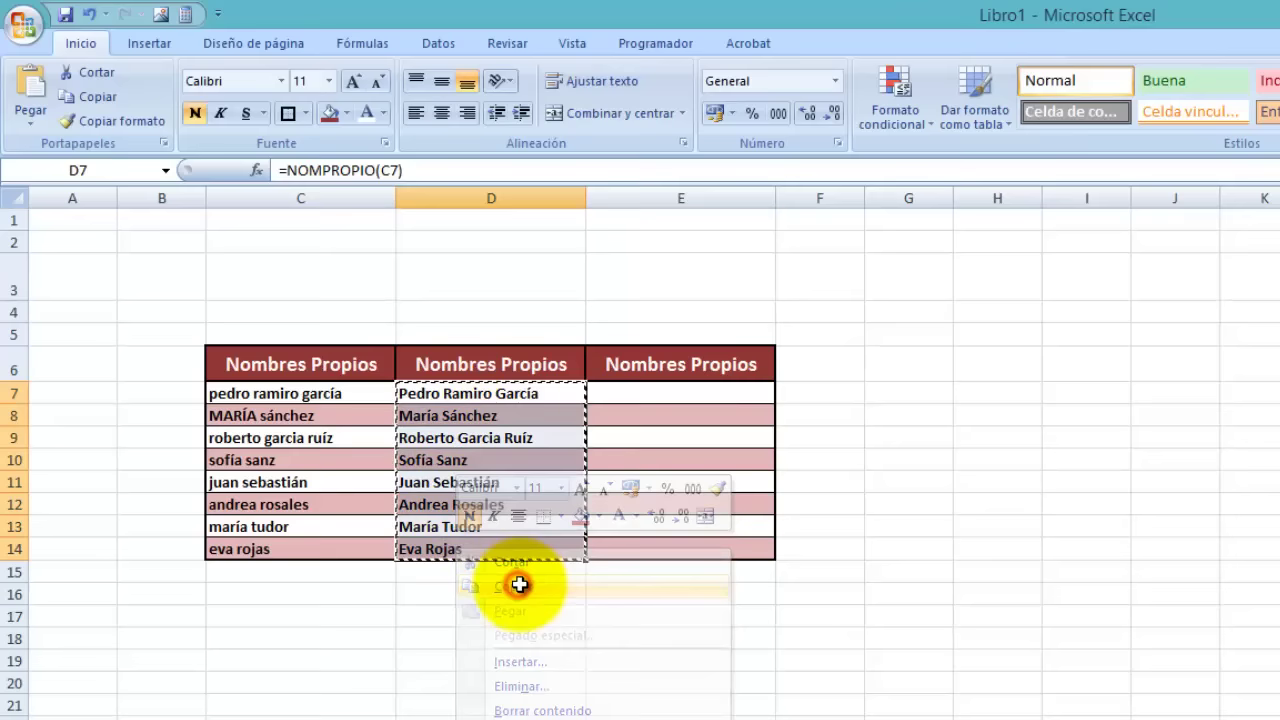
# Paste special the names into E7 as Valores only.
pyautogui.click(673, 394)
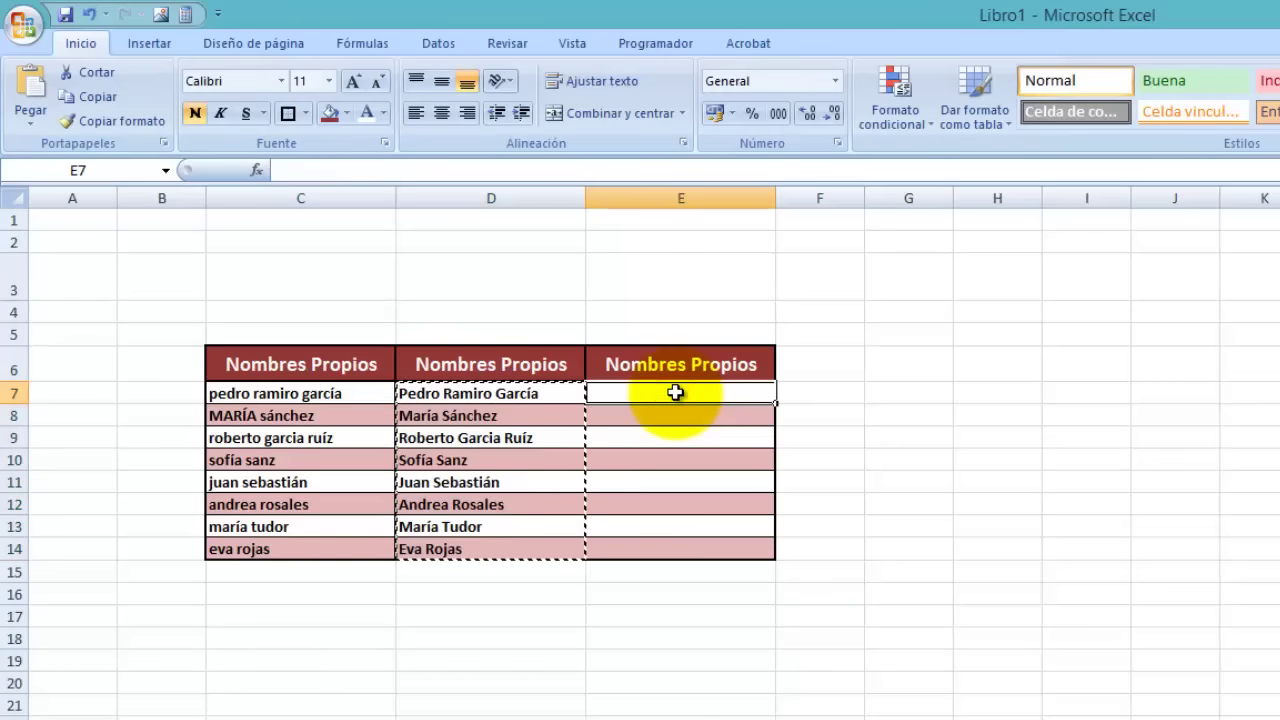
pyautogui.rightClick(670, 397)
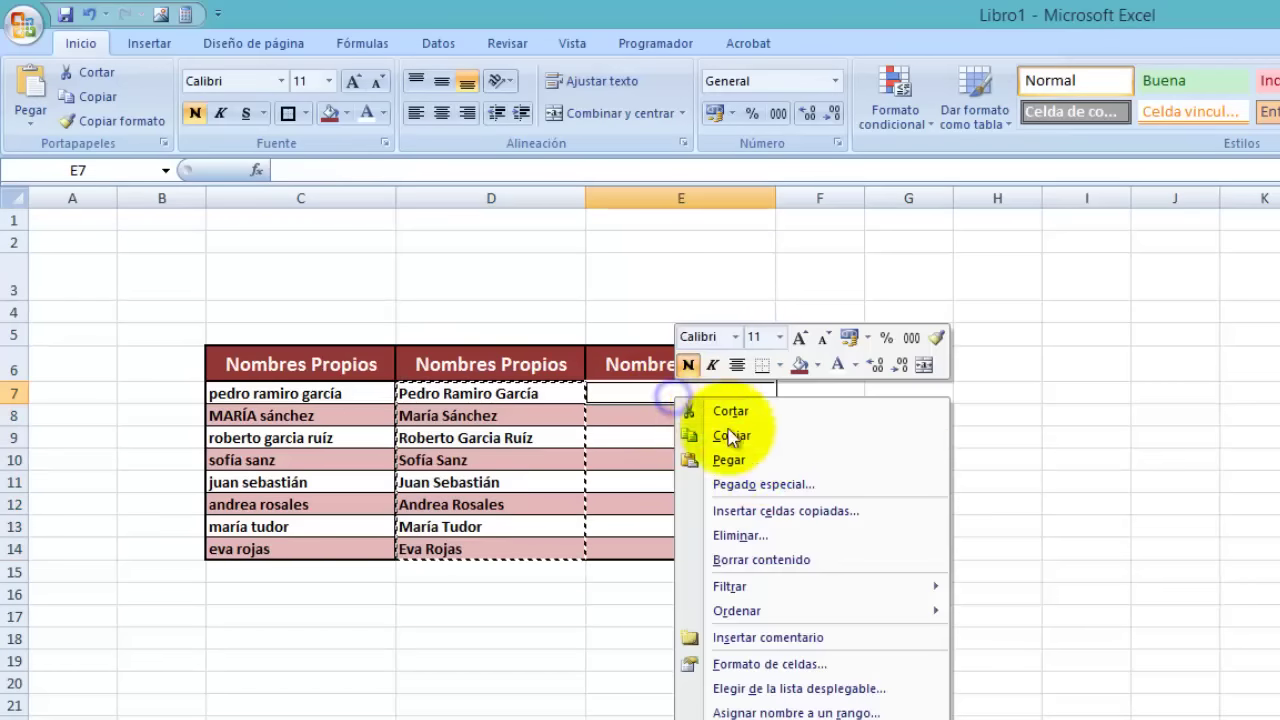
pyautogui.click(757, 490)
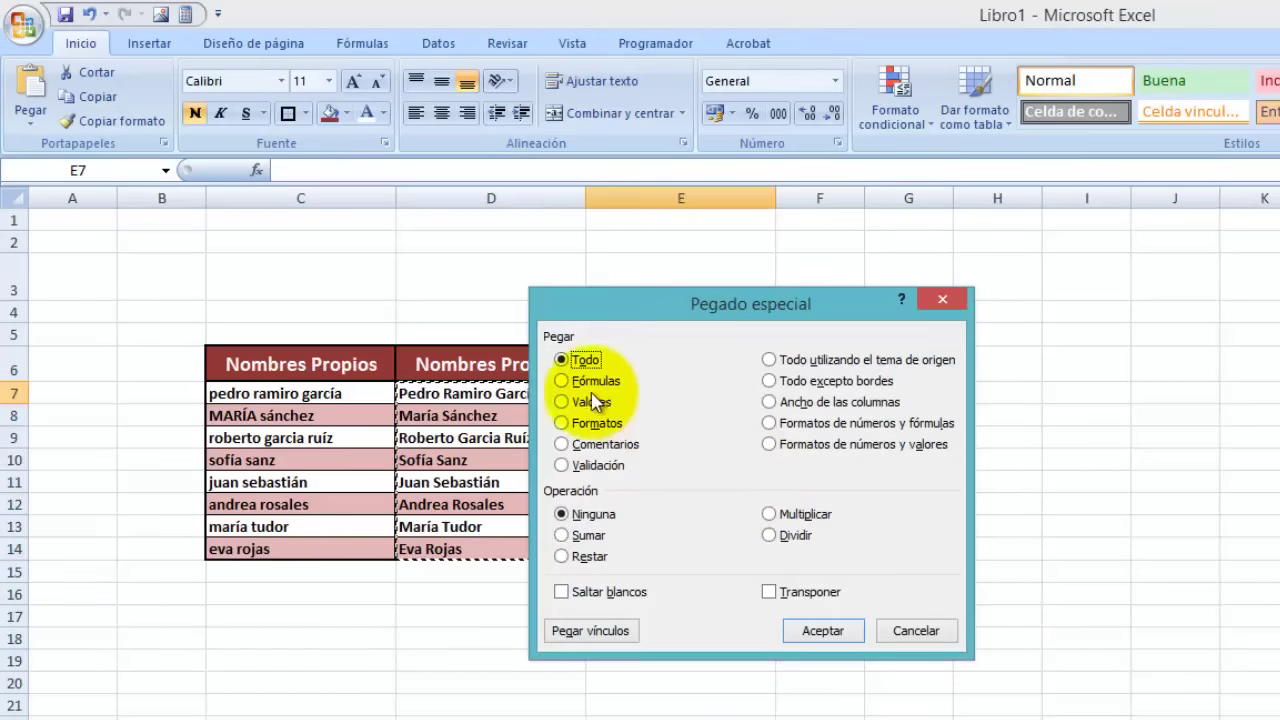
pyautogui.click(561, 404)
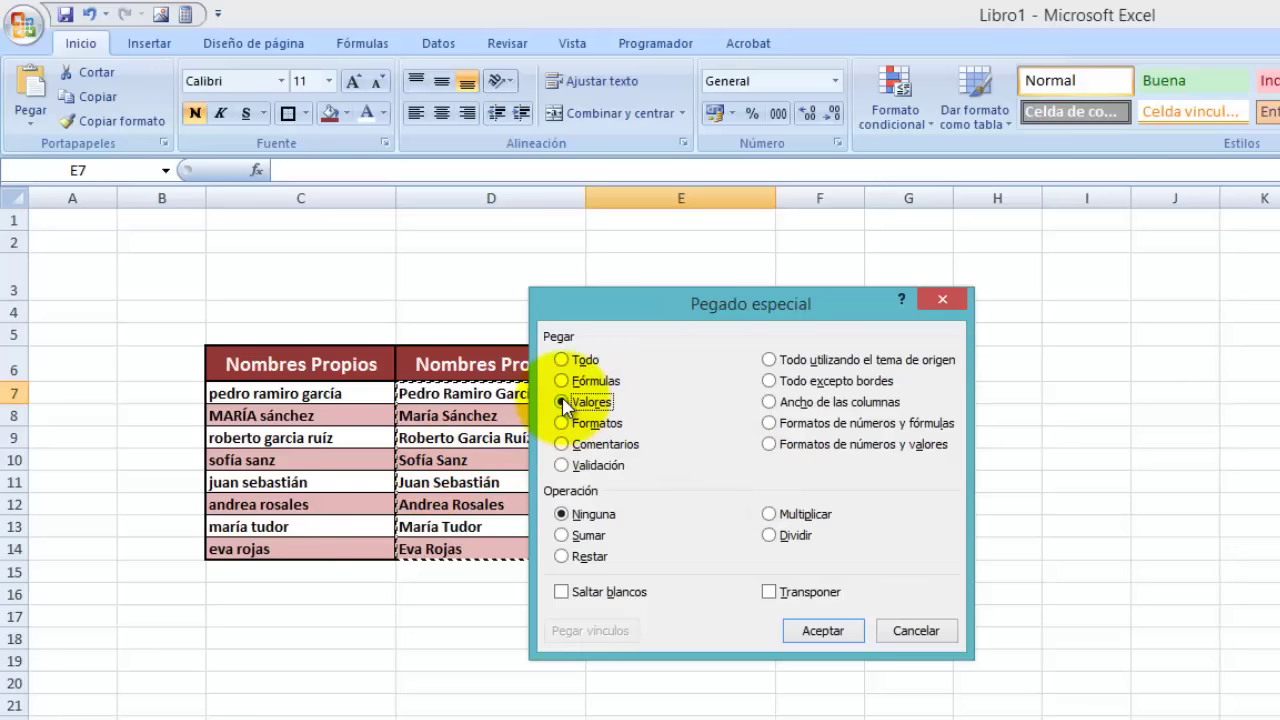
pyautogui.click(836, 632)
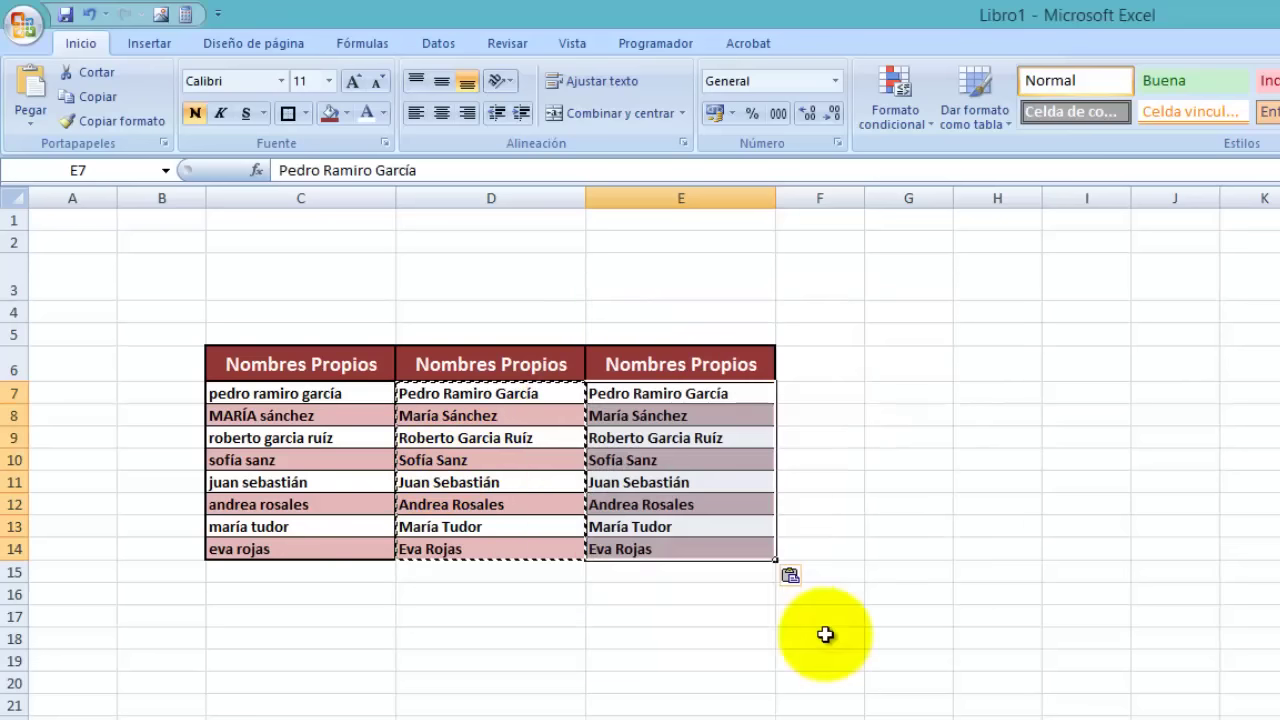
pyautogui.click(690, 706)
pyautogui.doubleClick(690, 716)
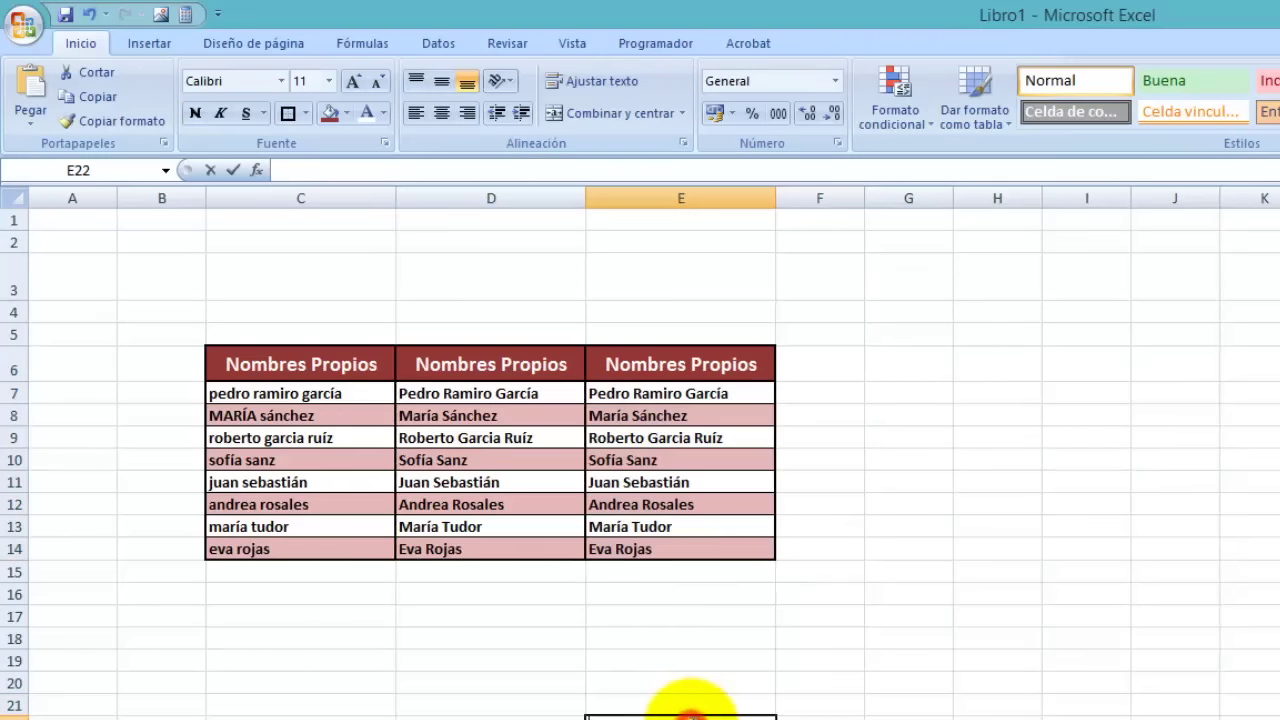
pyautogui.click(337, 391)
pyautogui.click(468, 391)
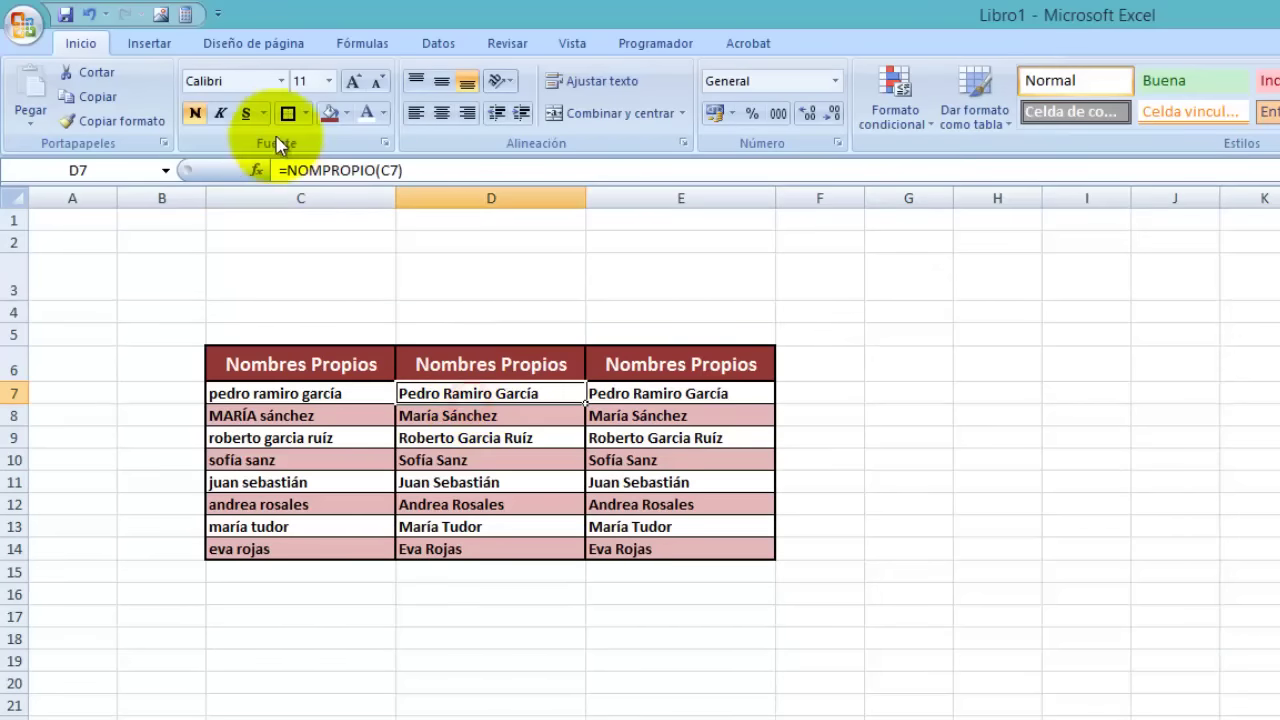
pyautogui.click(696, 396)
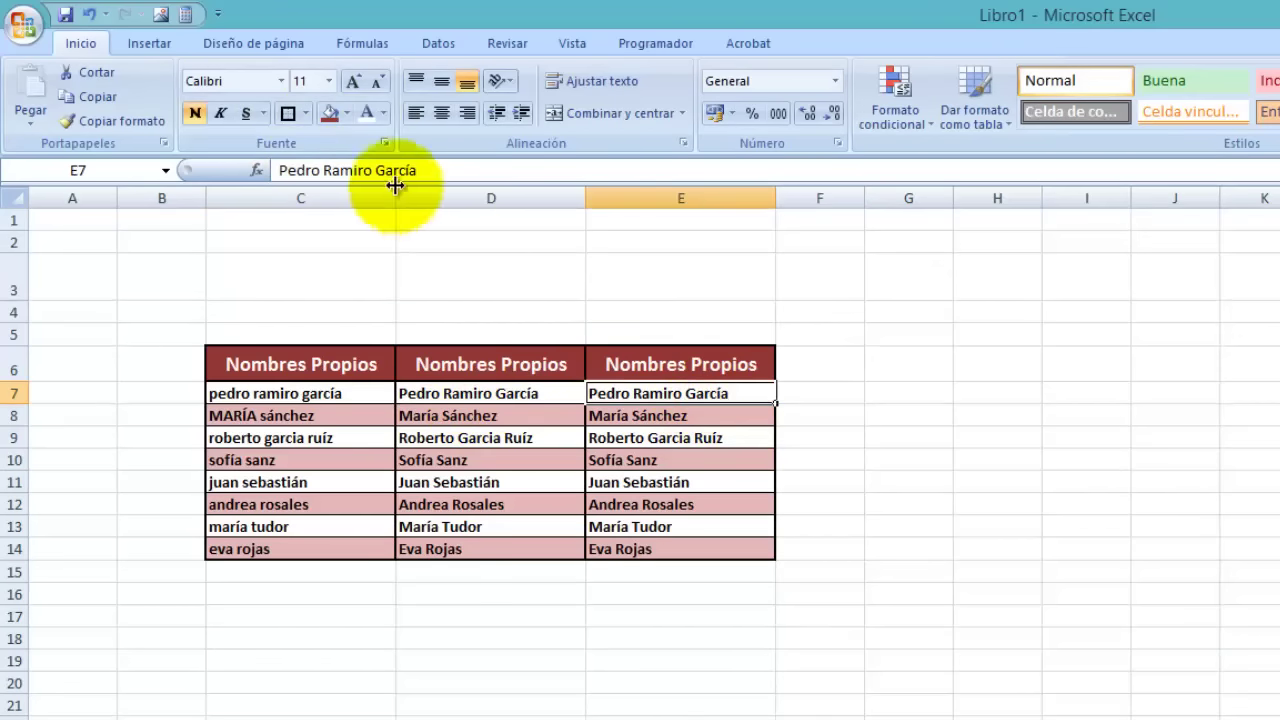